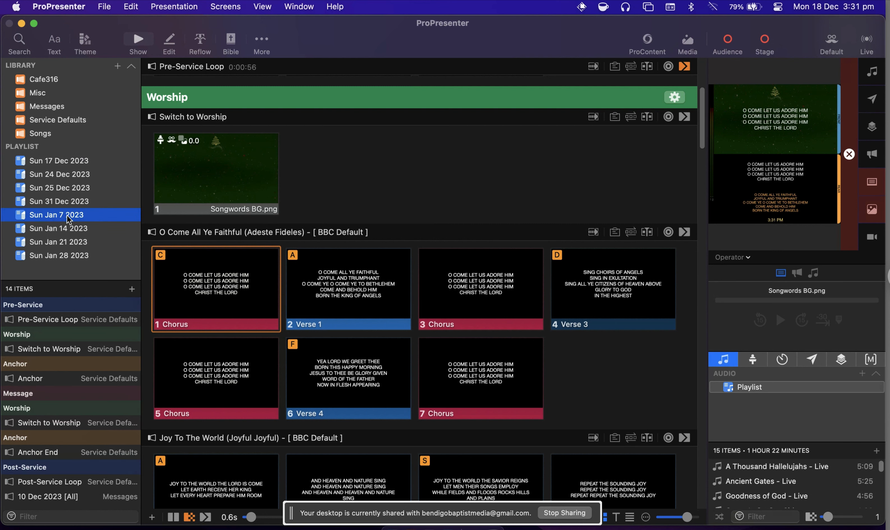
Review the Sun Jan 7 2023 playlist's slides from the Pre-Service Loop through the Anchor End section.
{"action": "left_click", "coordinate": [58, 318]}
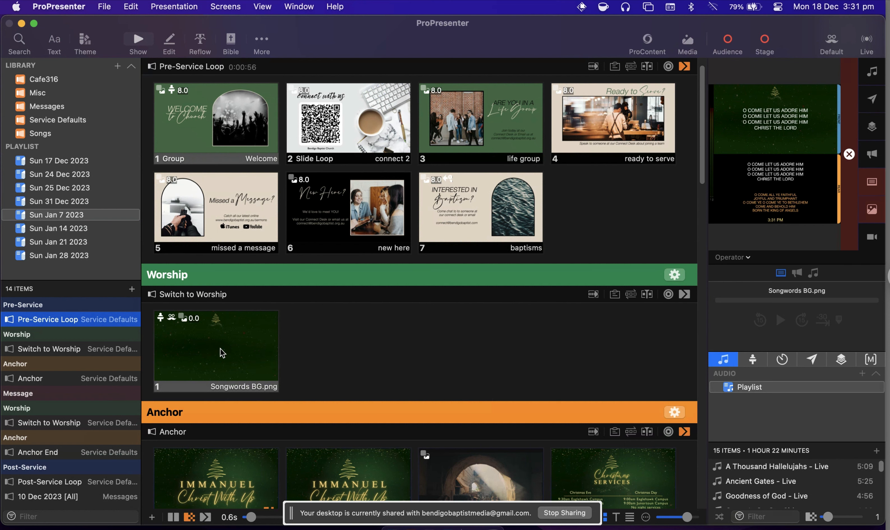
{"action": "scroll", "coordinate": [230, 364], "scroll_direction": "down", "scroll_amount": 5}
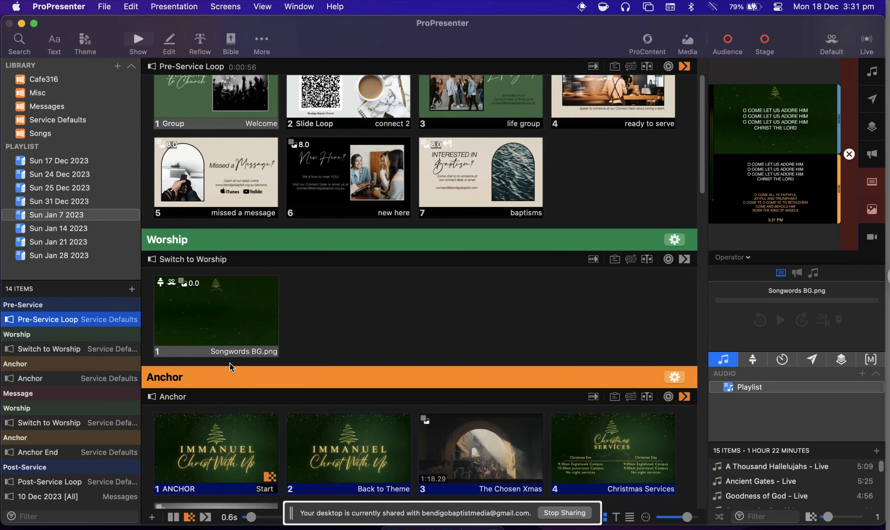
{"action": "scroll", "coordinate": [230, 363], "scroll_direction": "down", "scroll_amount": 5}
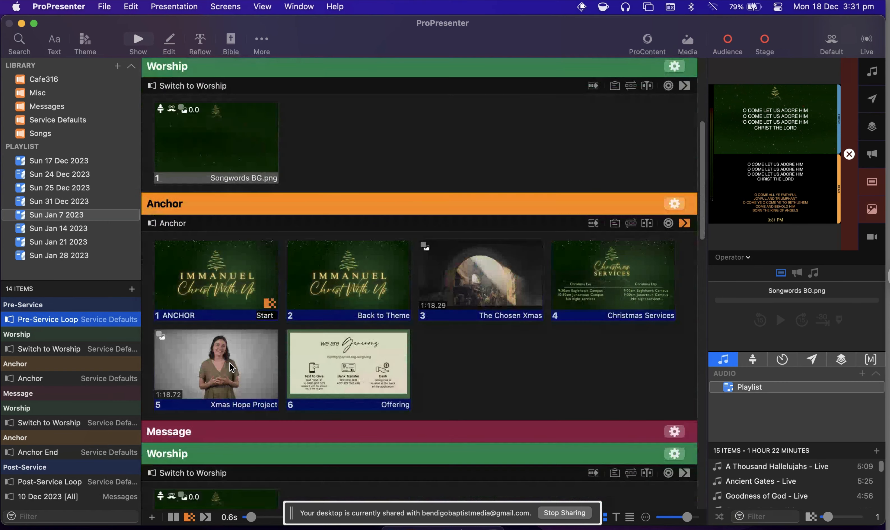
{"action": "scroll", "coordinate": [231, 365], "scroll_direction": "down", "scroll_amount": 2}
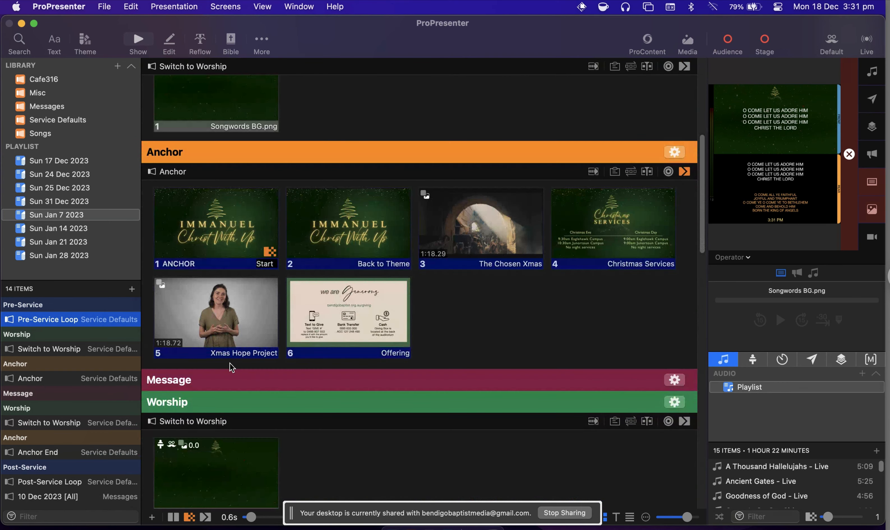
{"action": "scroll", "coordinate": [230, 364], "scroll_direction": "down", "scroll_amount": 7}
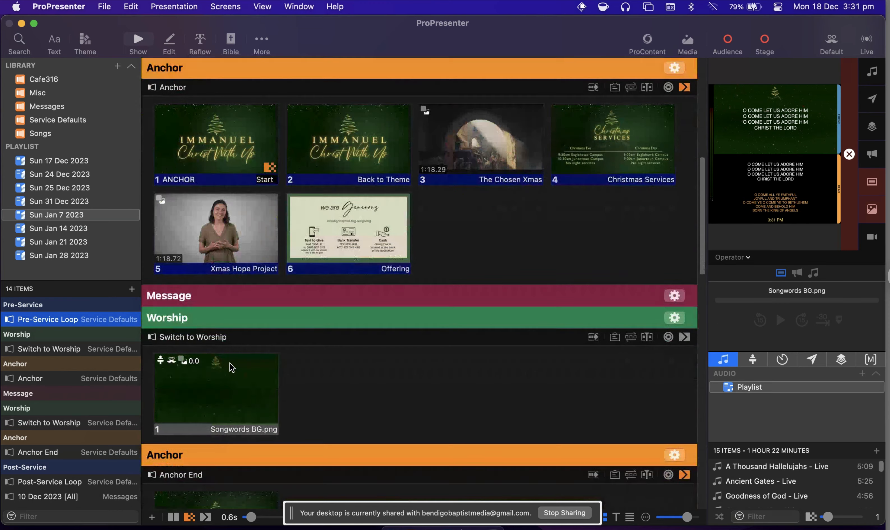
{"action": "scroll", "coordinate": [230, 365], "scroll_direction": "up", "scroll_amount": 5}
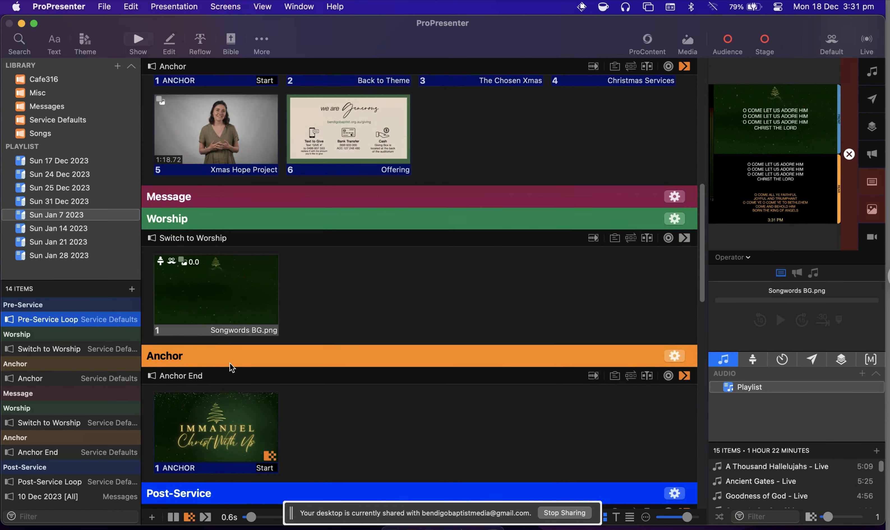
{"action": "scroll", "coordinate": [230, 364], "scroll_direction": "up", "scroll_amount": 12}
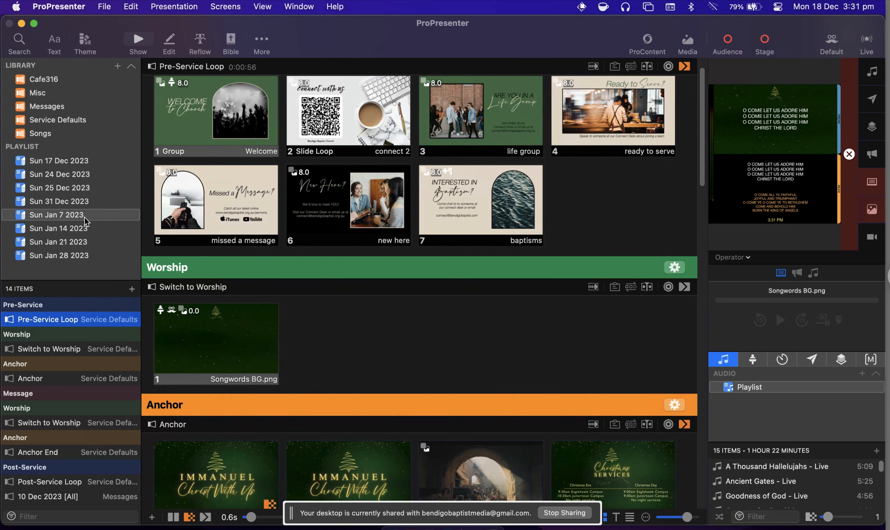
Add the song Battle Belongs from the Songs library to the Sun Jan 7 2023 playlist.
{"action": "left_click", "coordinate": [44, 134]}
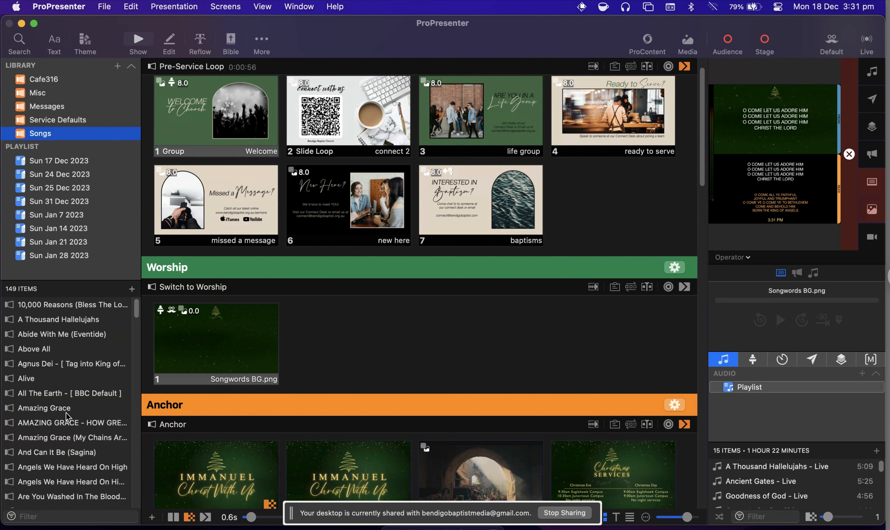
{"action": "scroll", "coordinate": [67, 414], "scroll_direction": "down", "scroll_amount": 2}
{"action": "scroll", "coordinate": [66, 413], "scroll_direction": "down", "scroll_amount": 10}
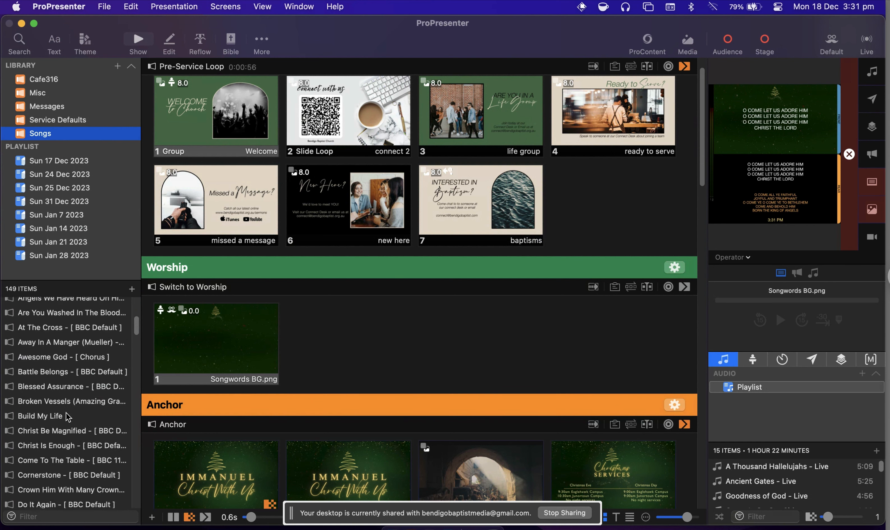
{"action": "left_click", "coordinate": [33, 367]}
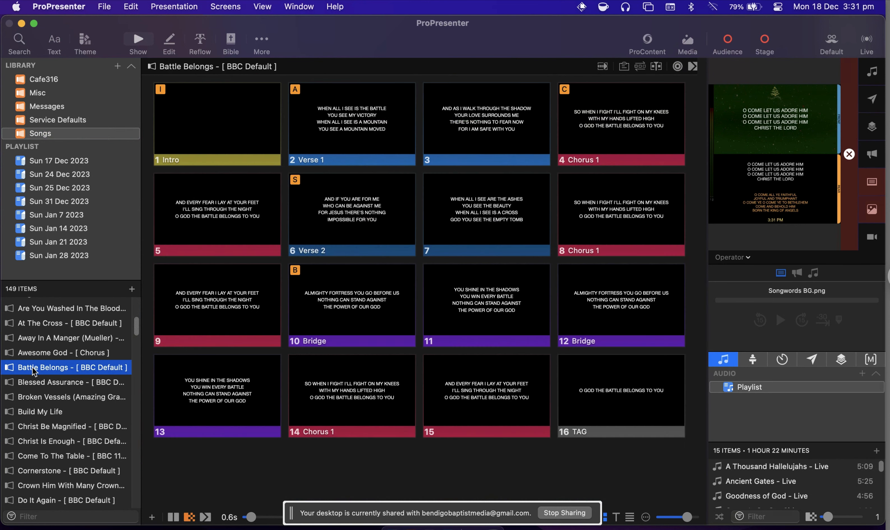
{"action": "left_click_drag", "start_coordinate": [69, 287], "coordinate": [56, 214]}
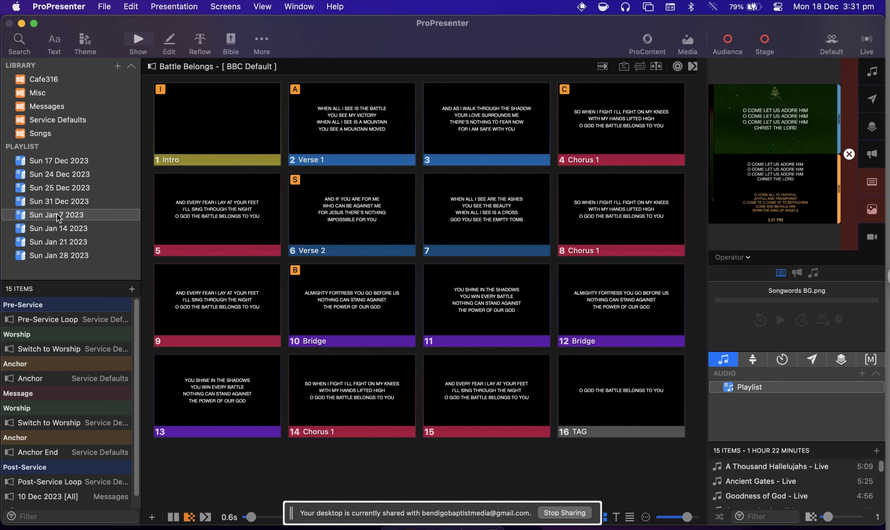
{"action": "left_click", "coordinate": [56, 213]}
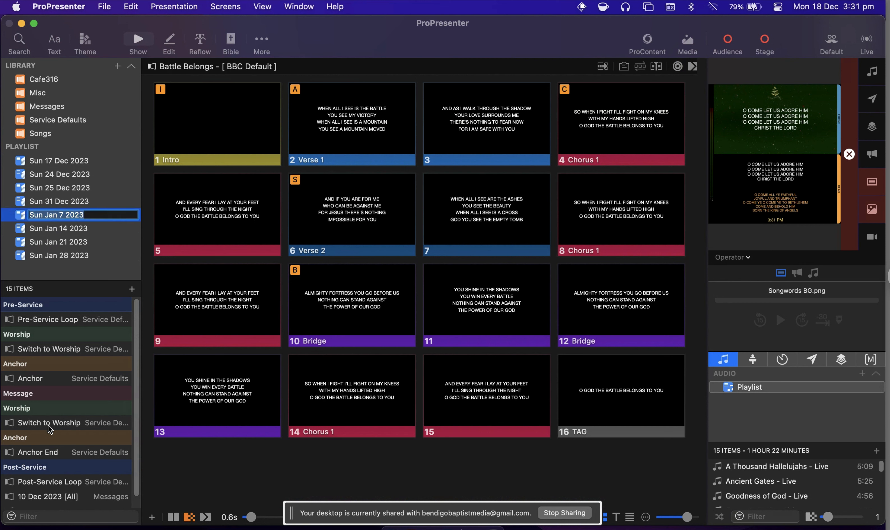
{"action": "key", "text": "Return"}
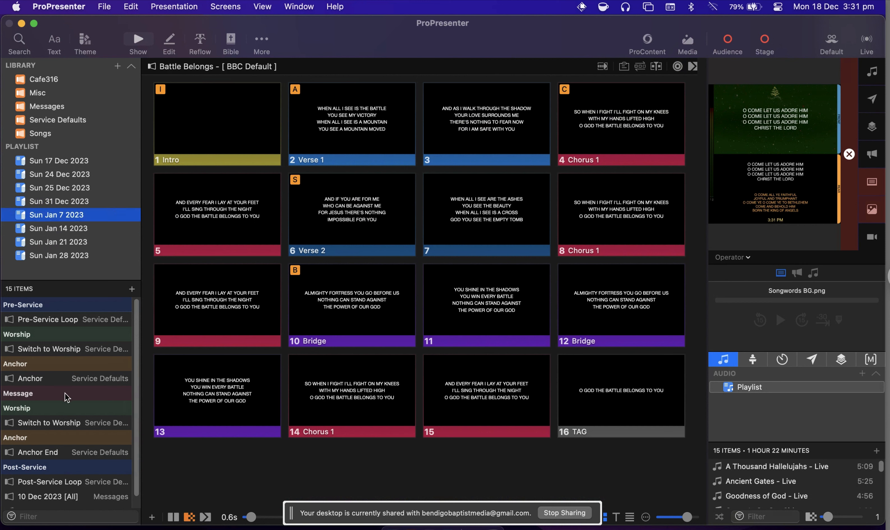
Move Battle Belongs directly below Switch to Worship in the playlist's first Worship section and show its slides.
{"action": "scroll", "coordinate": [67, 397], "scroll_direction": "down", "scroll_amount": 1}
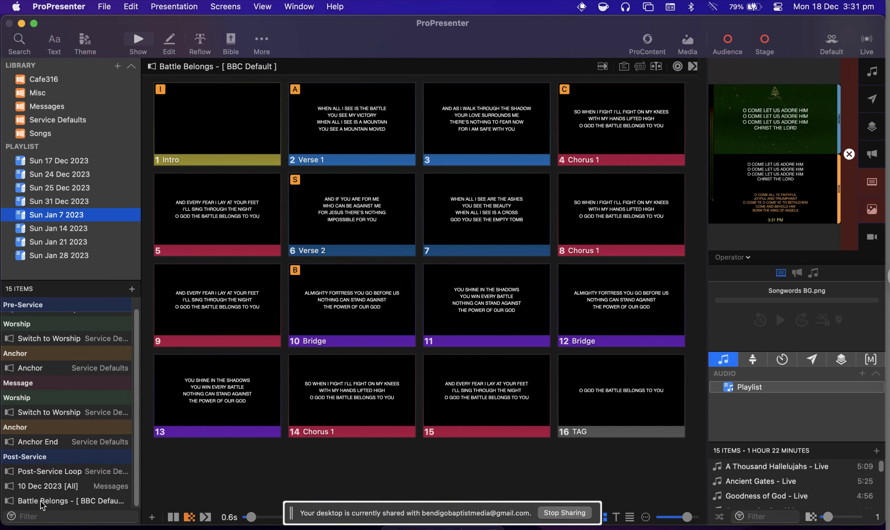
{"action": "left_click_drag", "start_coordinate": [43, 504], "coordinate": [42, 345]}
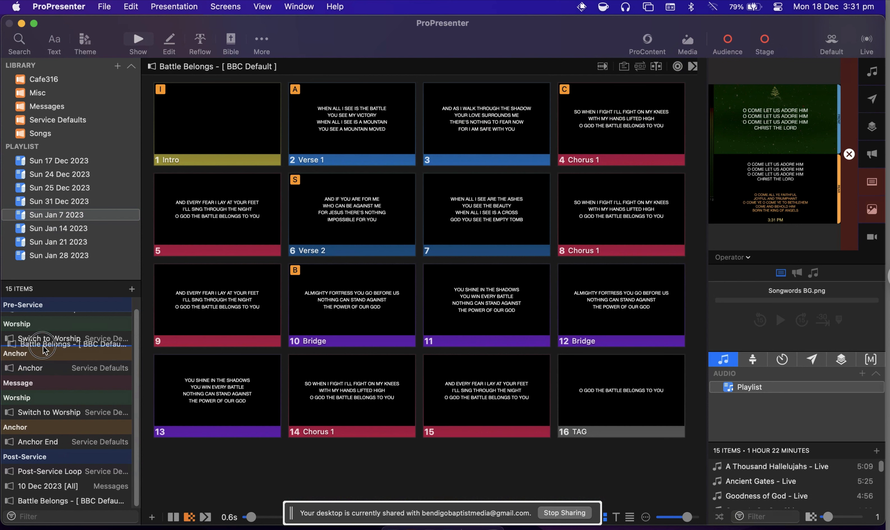
{"action": "scroll", "coordinate": [59, 393], "scroll_direction": "up", "scroll_amount": 1}
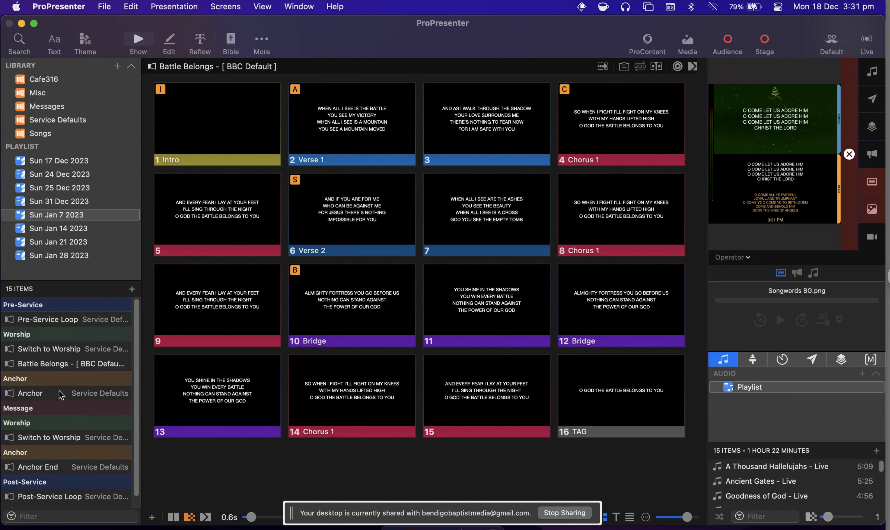
{"action": "left_click", "coordinate": [61, 364]}
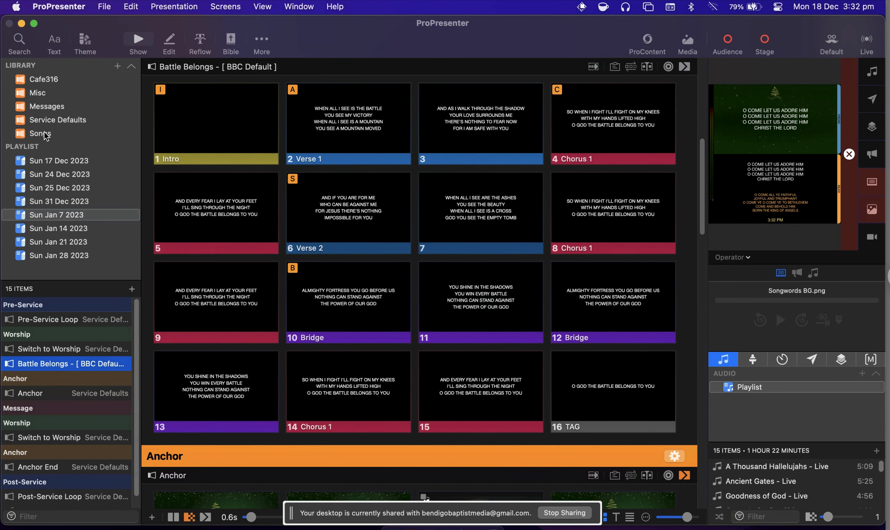
Add the song He Lives from the Songs library to the Sun Jan 7 2023 playlist.
{"action": "left_click", "coordinate": [44, 136]}
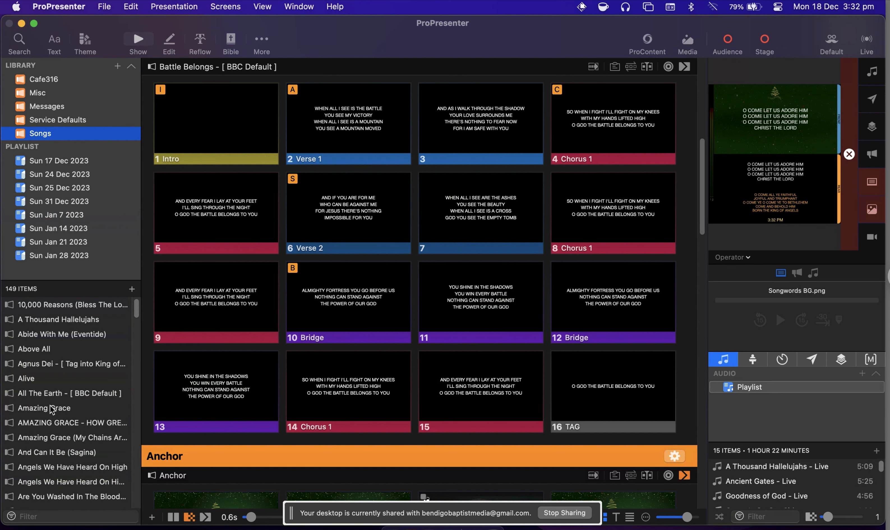
{"action": "scroll", "coordinate": [52, 409], "scroll_direction": "down", "scroll_amount": 15}
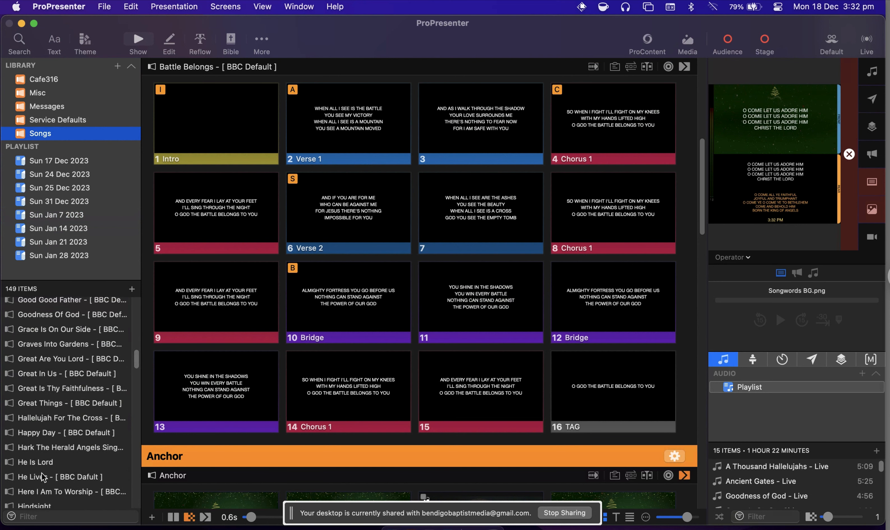
{"action": "left_click_drag", "start_coordinate": [43, 480], "coordinate": [57, 216]}
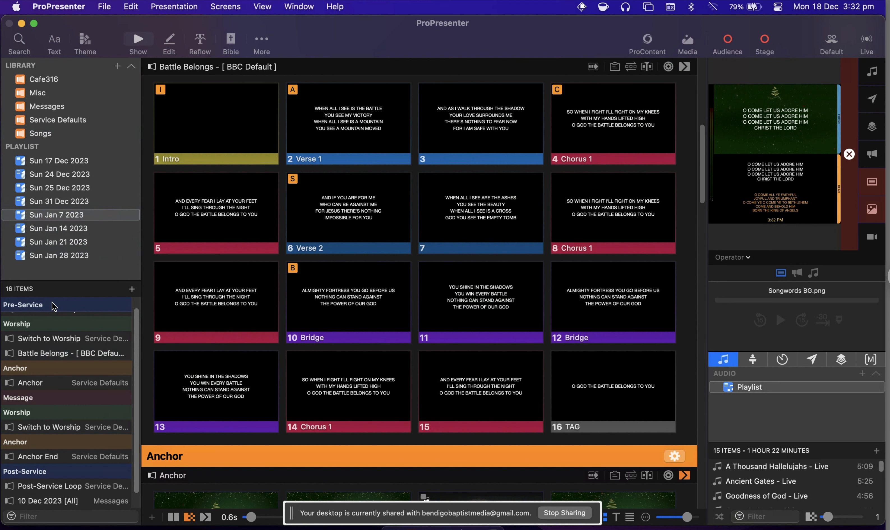
{"action": "left_click", "coordinate": [58, 215]}
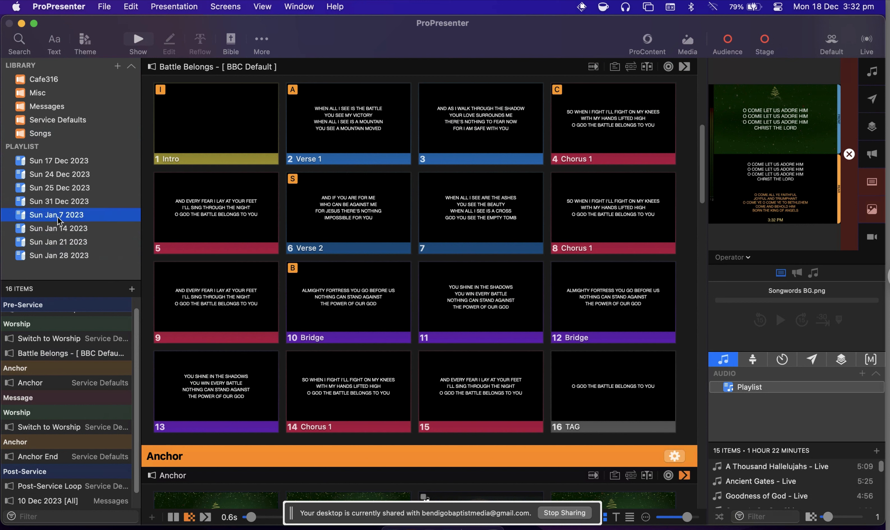
{"action": "left_click", "coordinate": [58, 215]}
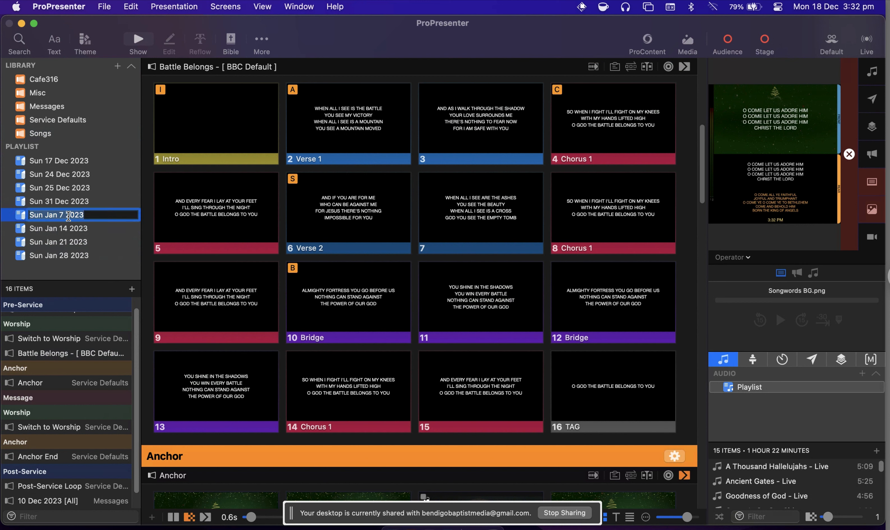
{"action": "left_click", "coordinate": [9, 214]}
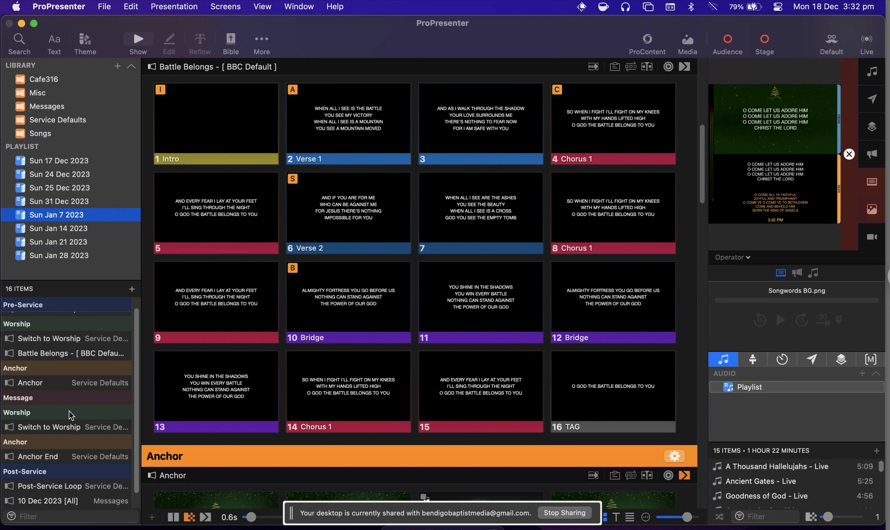
Move He Lives directly below the first Switch to Worship item and Battle Belongs directly below the second one.
{"action": "scroll", "coordinate": [71, 415], "scroll_direction": "down", "scroll_amount": 2}
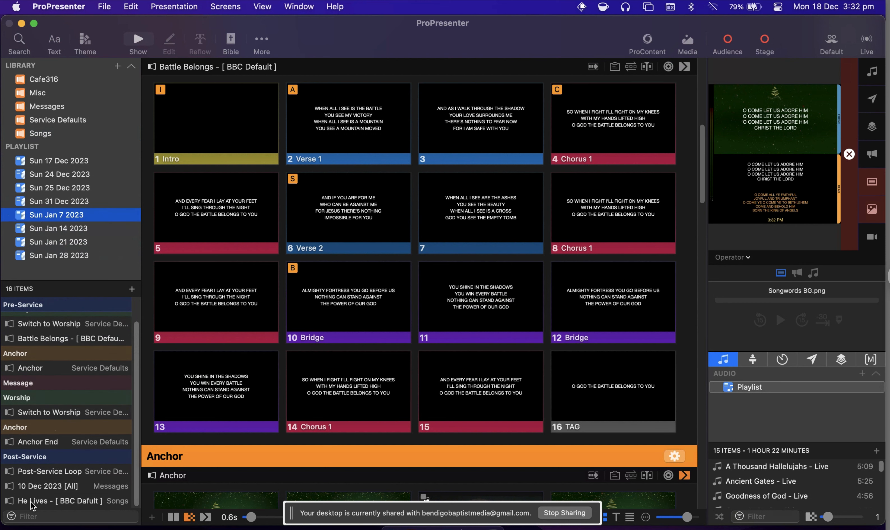
{"action": "left_click_drag", "start_coordinate": [33, 502], "coordinate": [25, 346]}
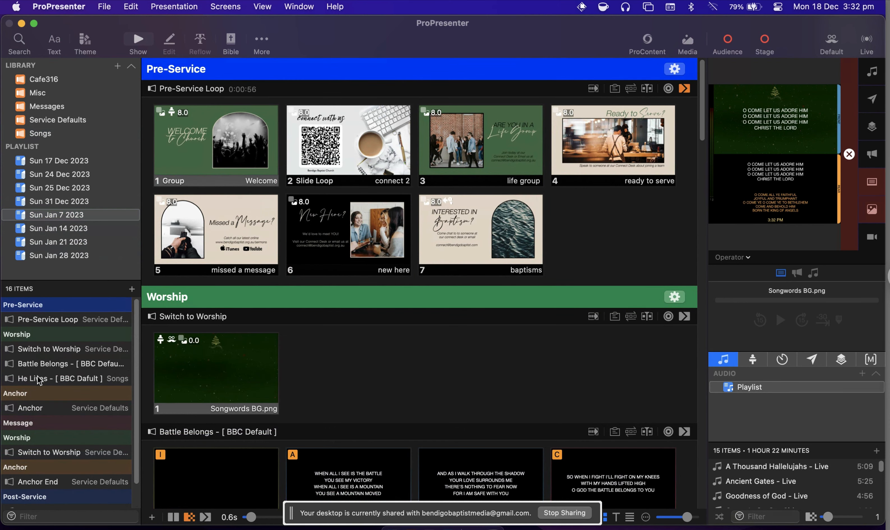
{"action": "left_click_drag", "start_coordinate": [38, 377], "coordinate": [43, 356]}
{"action": "scroll", "coordinate": [32, 381], "scroll_direction": "down", "scroll_amount": 2}
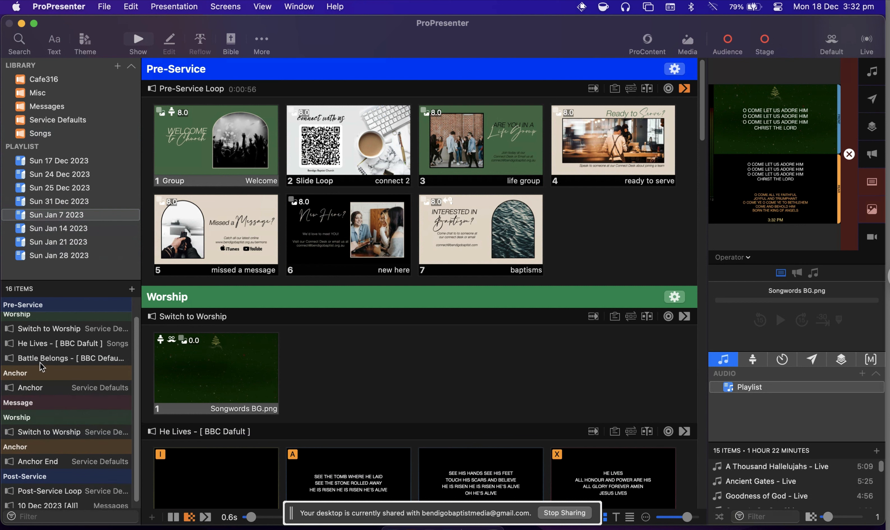
{"action": "left_click_drag", "start_coordinate": [41, 356], "coordinate": [41, 439]}
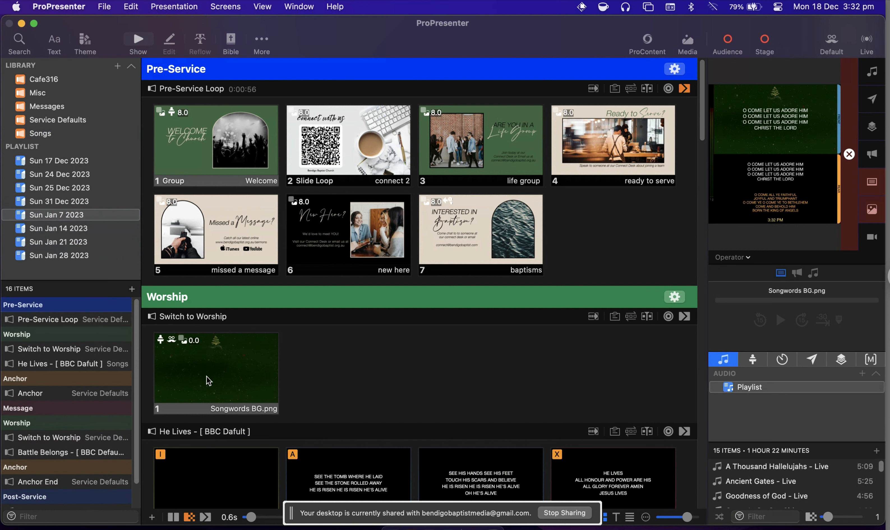
Present the Intro slide of He Lives and show the song's arrangement groups.
{"action": "scroll", "coordinate": [205, 421], "scroll_direction": "down", "scroll_amount": 5}
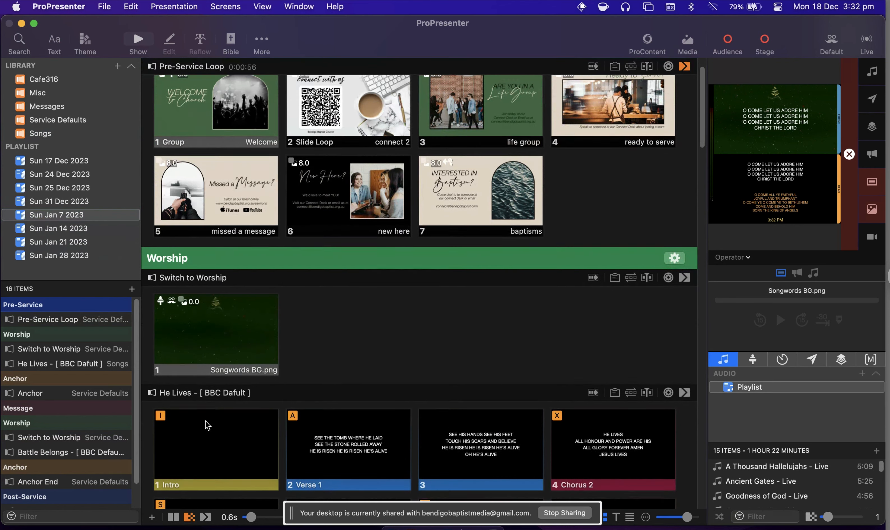
{"action": "scroll", "coordinate": [206, 420], "scroll_direction": "down", "scroll_amount": 5}
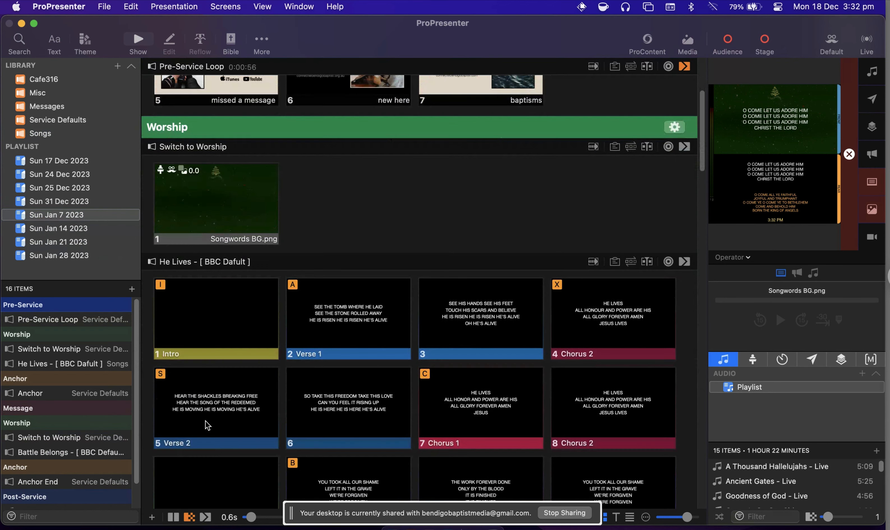
{"action": "left_click", "coordinate": [263, 277]}
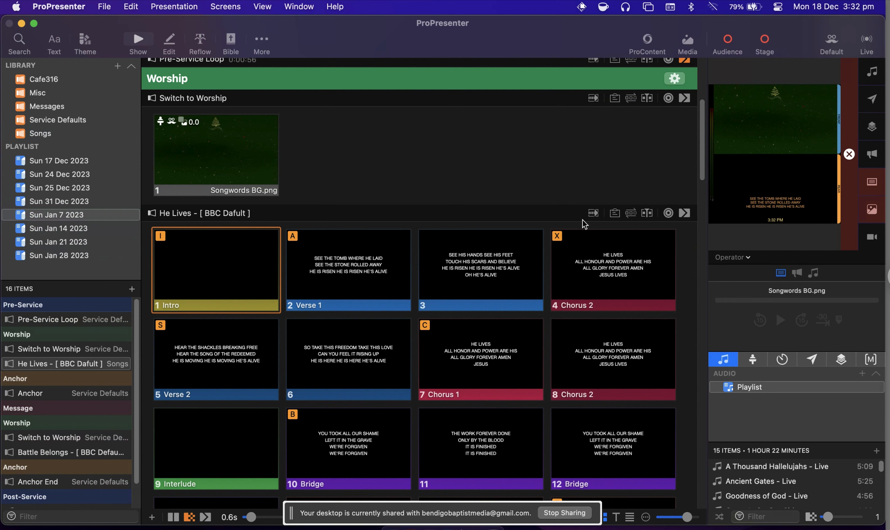
{"action": "left_click", "coordinate": [630, 214]}
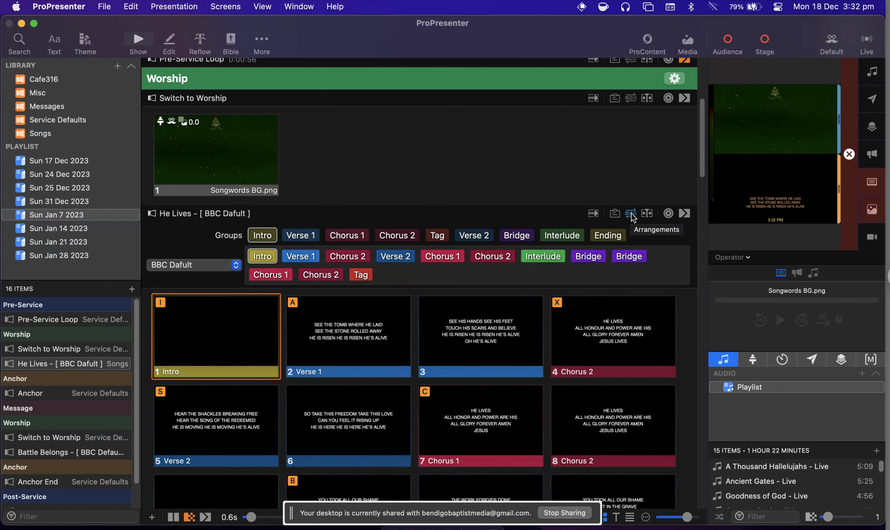
Switch the He Lives arrangement to Master and back to BBC Dafult.
{"action": "left_click", "coordinate": [227, 266]}
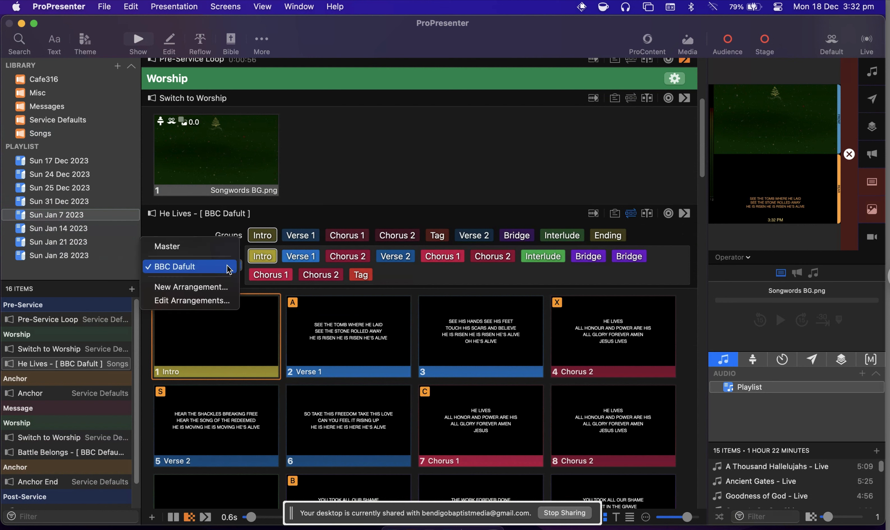
{"action": "left_click", "coordinate": [179, 247]}
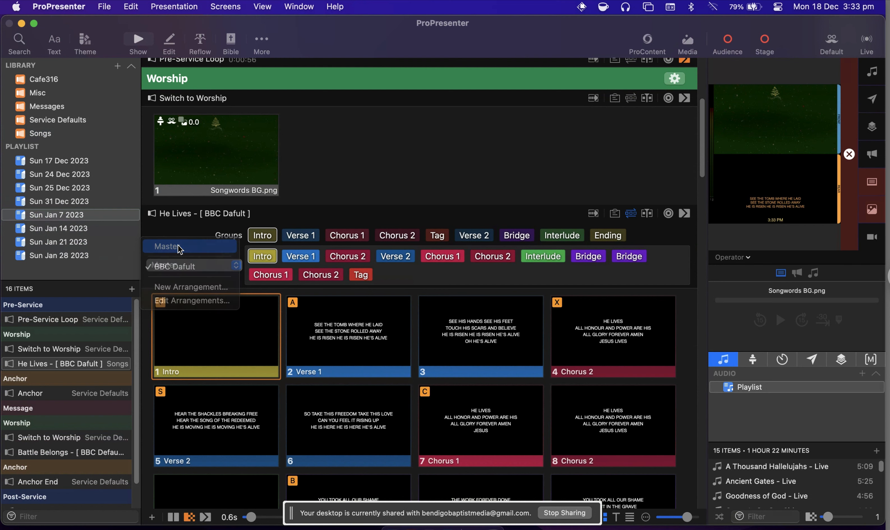
{"action": "left_click", "coordinate": [197, 255]}
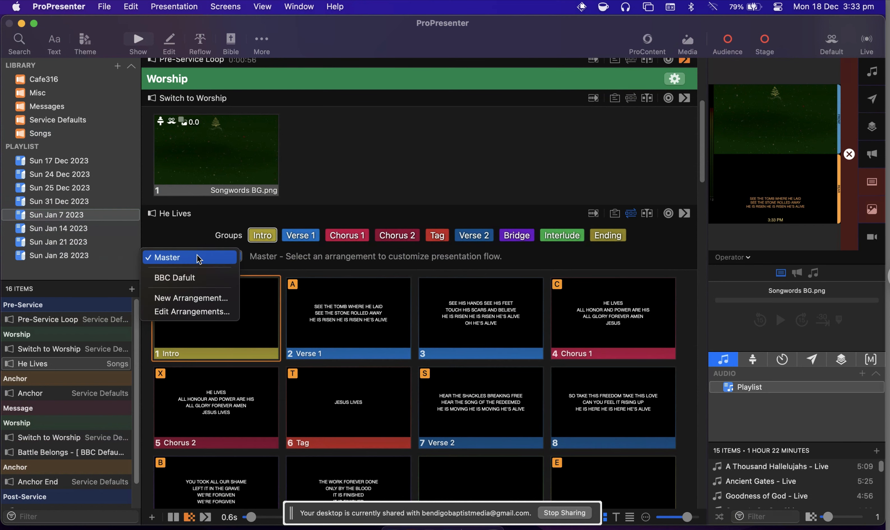
{"action": "left_click", "coordinate": [188, 280]}
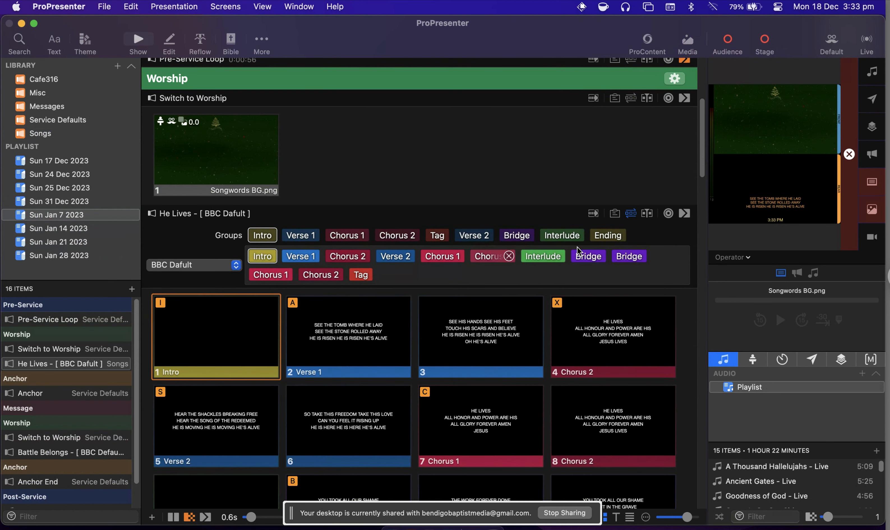
Hide the arrangement groups of He Lives and look through the song's slides in sequence.
{"action": "left_click", "coordinate": [633, 215]}
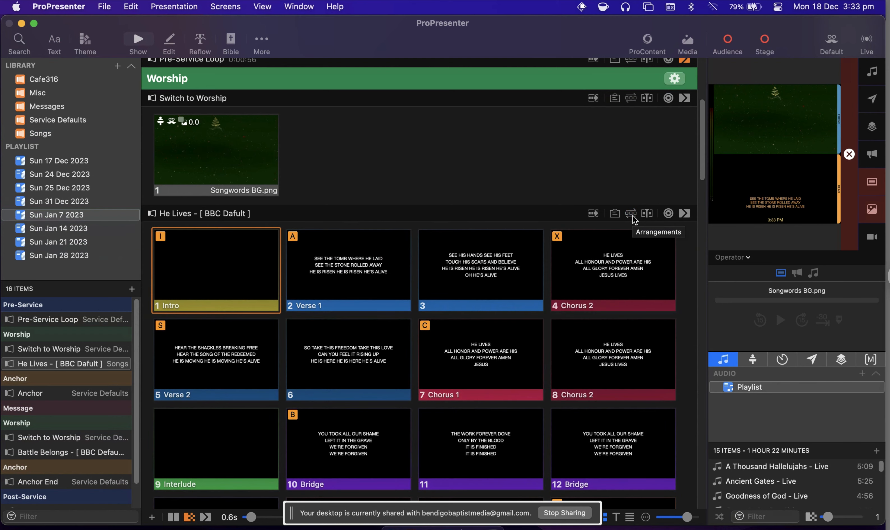
{"action": "scroll", "coordinate": [468, 300], "scroll_direction": "down", "scroll_amount": 2}
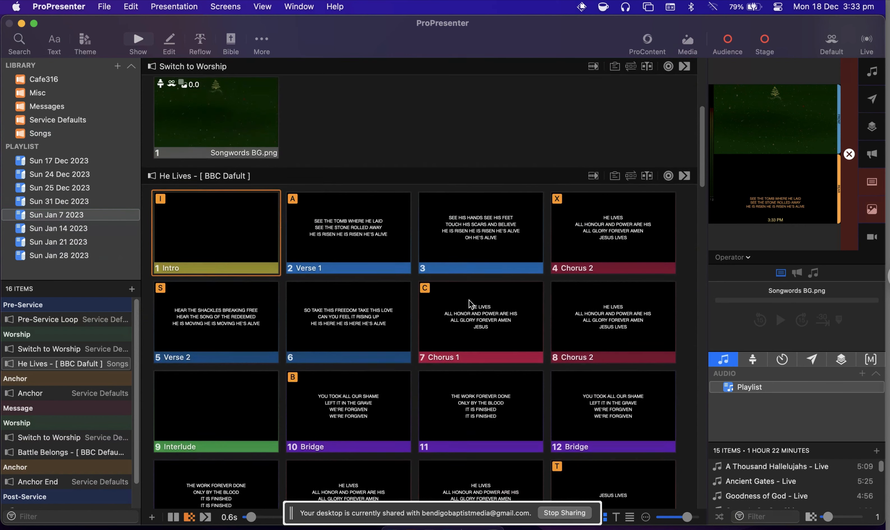
{"action": "scroll", "coordinate": [468, 300], "scroll_direction": "down", "scroll_amount": 4}
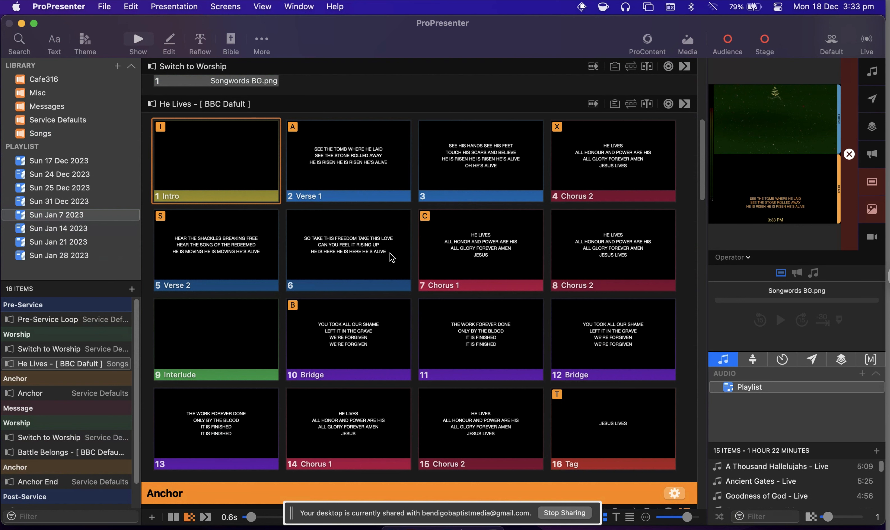
{"action": "scroll", "coordinate": [390, 253], "scroll_direction": "up", "scroll_amount": 4}
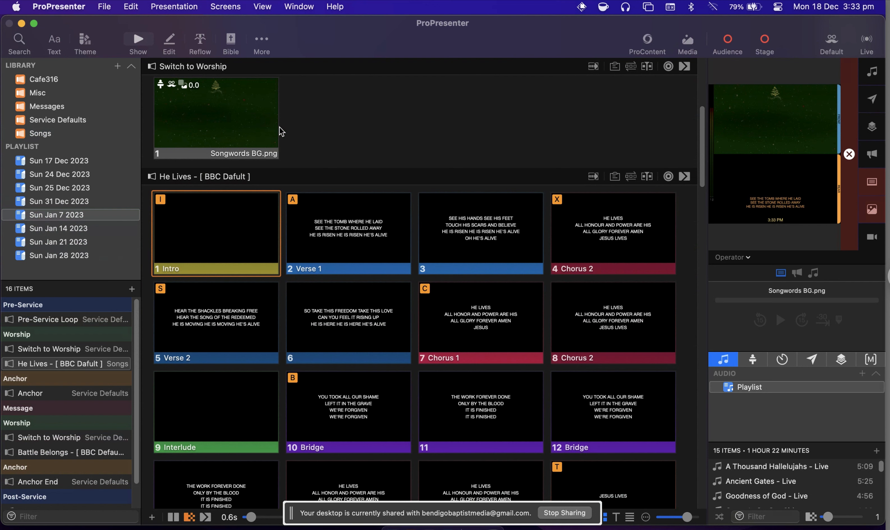
{"action": "scroll", "coordinate": [401, 221], "scroll_direction": "down", "scroll_amount": 2}
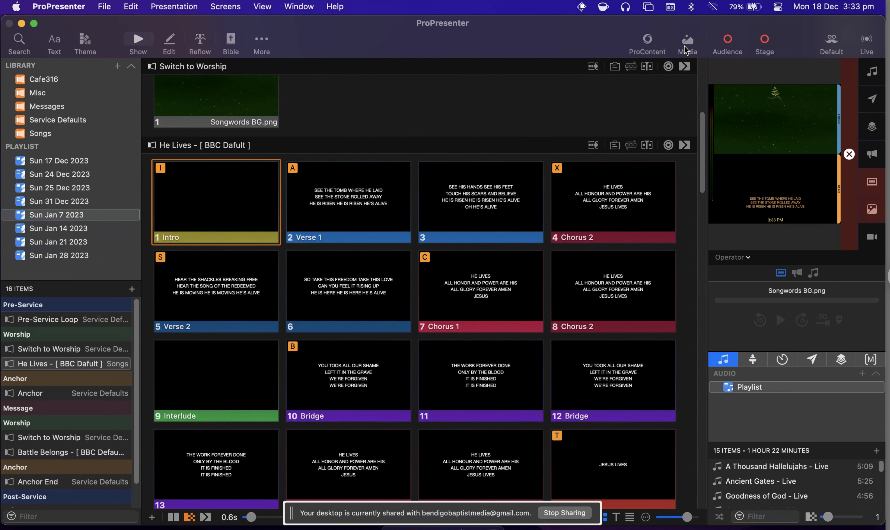
Apply the topo_lines_14-HD 1080.mp4 video from Worship Backgrounds to the Intro slide of He Lives and present that slide.
{"action": "left_click", "coordinate": [689, 39]}
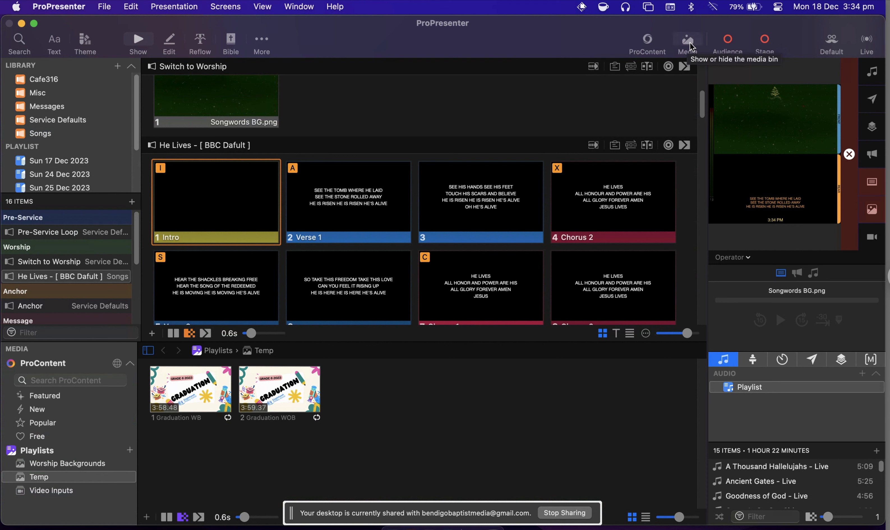
{"action": "left_click", "coordinate": [45, 464]}
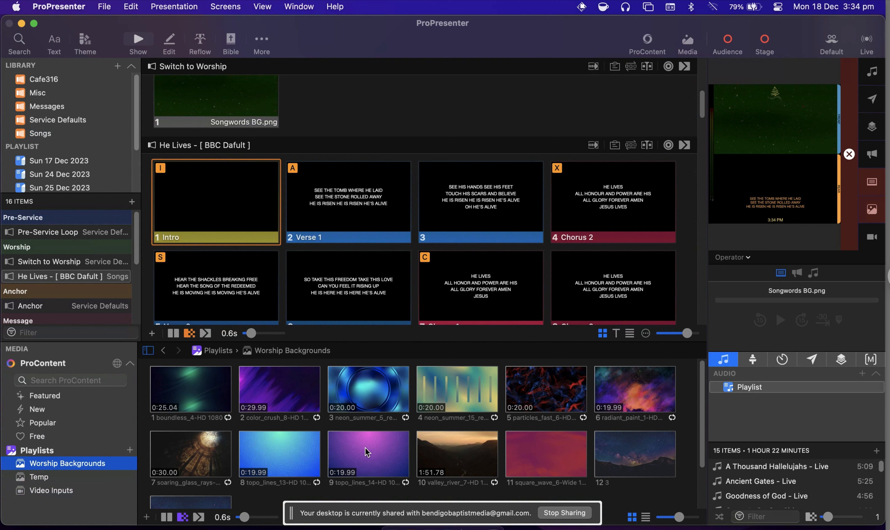
{"action": "left_click_drag", "start_coordinate": [360, 451], "coordinate": [232, 198]}
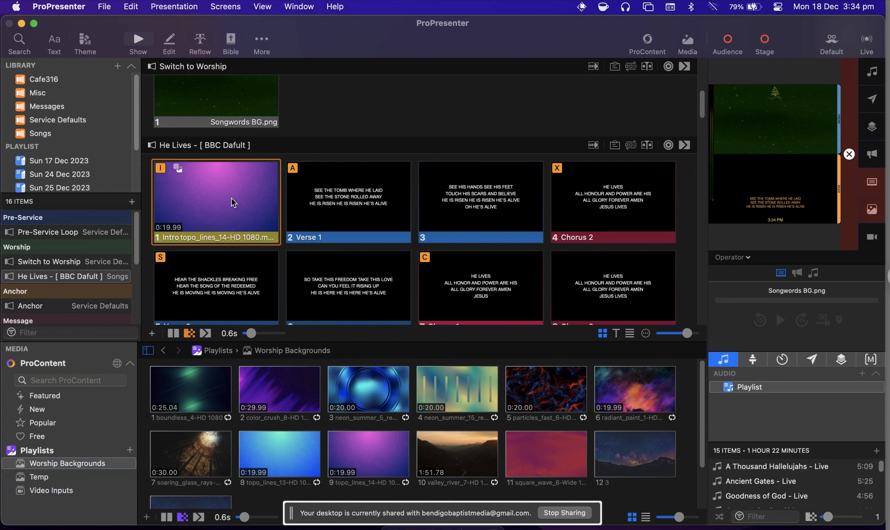
{"action": "left_click", "coordinate": [232, 198]}
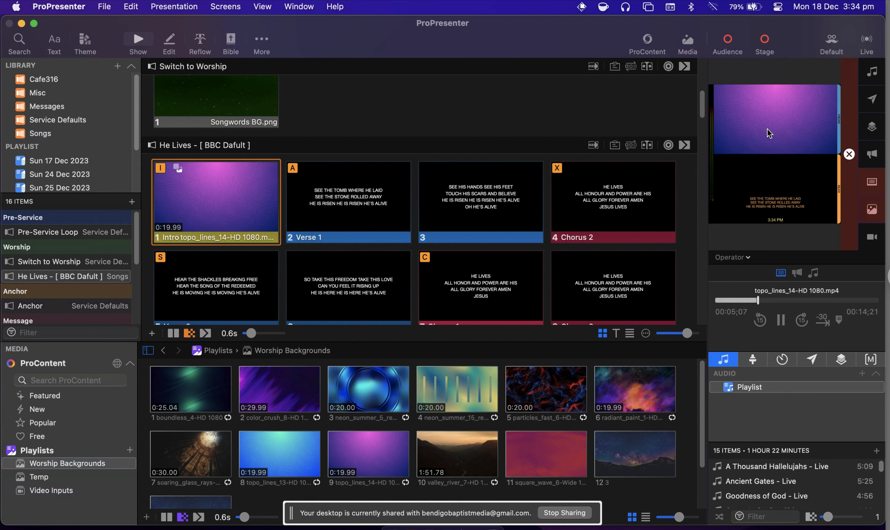
Present the two Verse 1 slides and the first Chorus 2 slide of He Lives in order.
{"action": "left_click", "coordinate": [343, 209]}
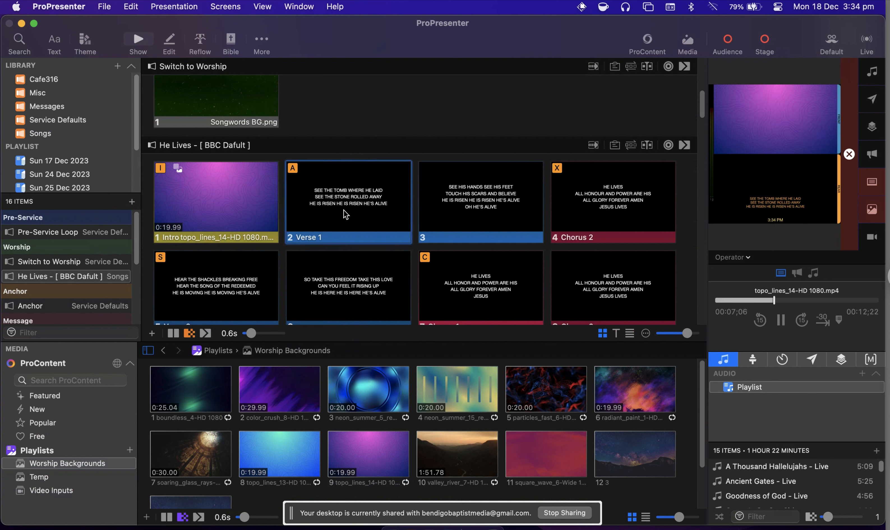
{"action": "key", "text": "Right"}
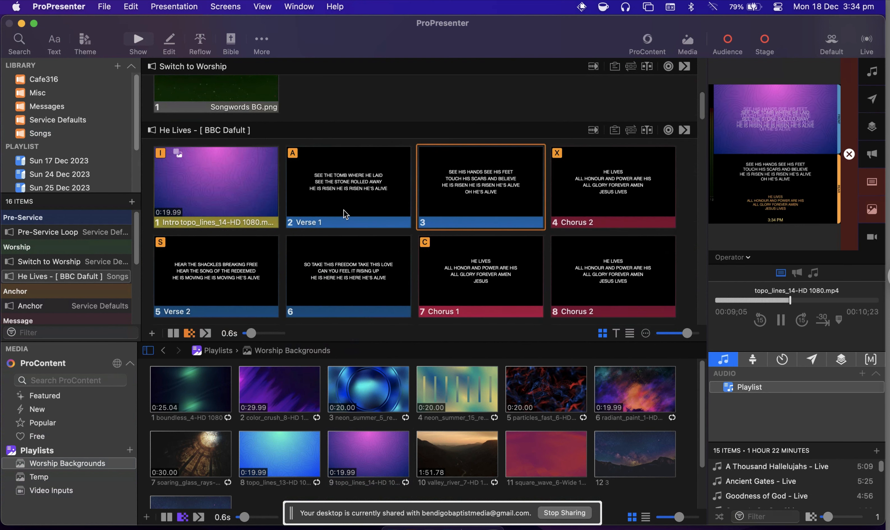
{"action": "key", "text": "Right"}
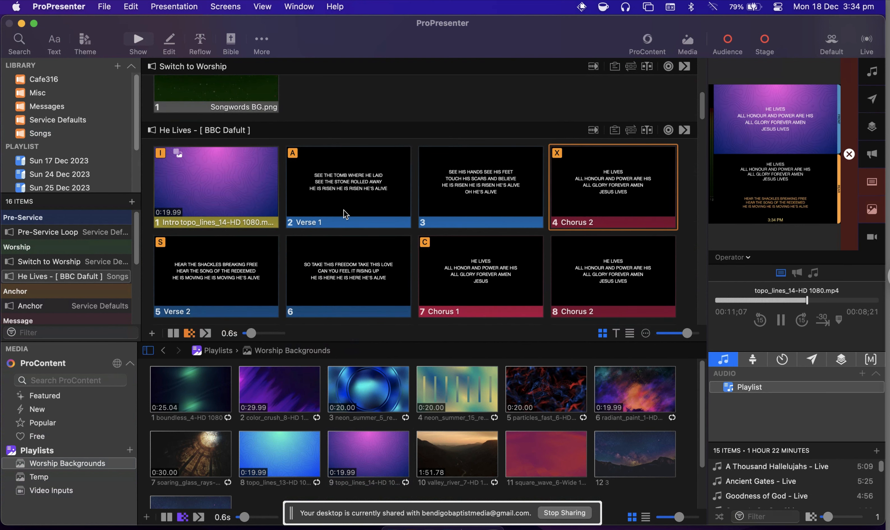
Move Battle Belongs directly below He Lives in the first Worship section of the playlist.
{"action": "scroll", "coordinate": [338, 242], "scroll_direction": "down", "scroll_amount": 3}
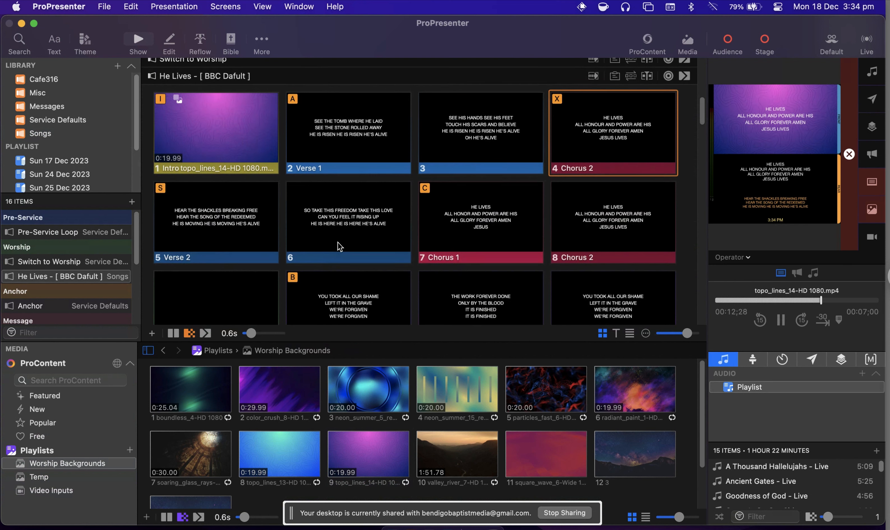
{"action": "scroll", "coordinate": [338, 247], "scroll_direction": "down", "scroll_amount": 6}
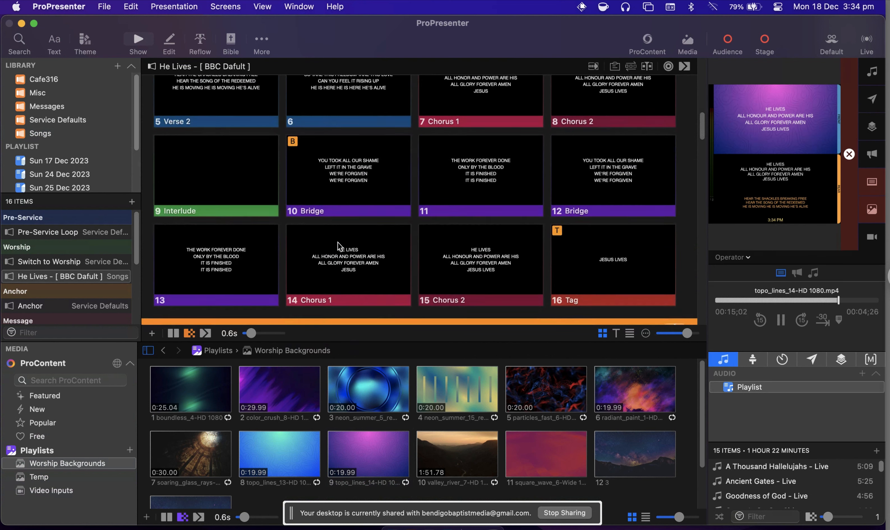
{"action": "scroll", "coordinate": [338, 243], "scroll_direction": "down", "scroll_amount": 3}
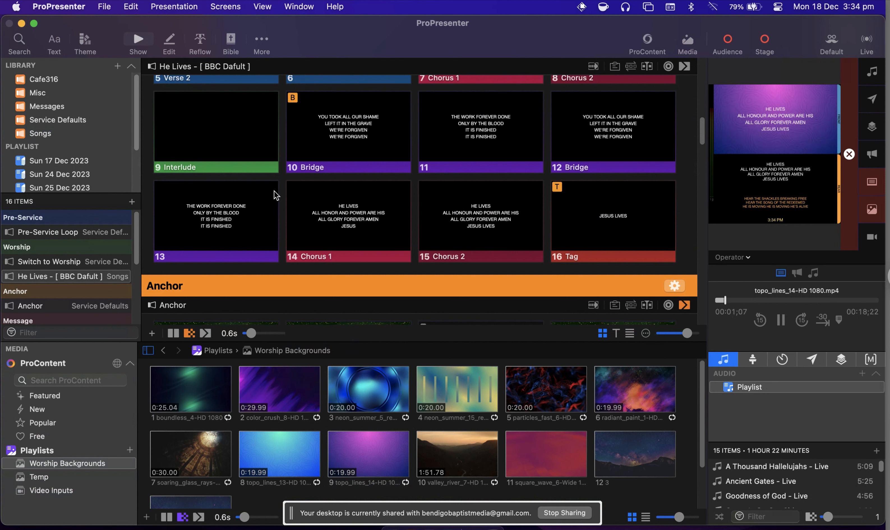
{"action": "scroll", "coordinate": [68, 279], "scroll_direction": "down", "scroll_amount": 1}
{"action": "scroll", "coordinate": [68, 277], "scroll_direction": "down", "scroll_amount": 5}
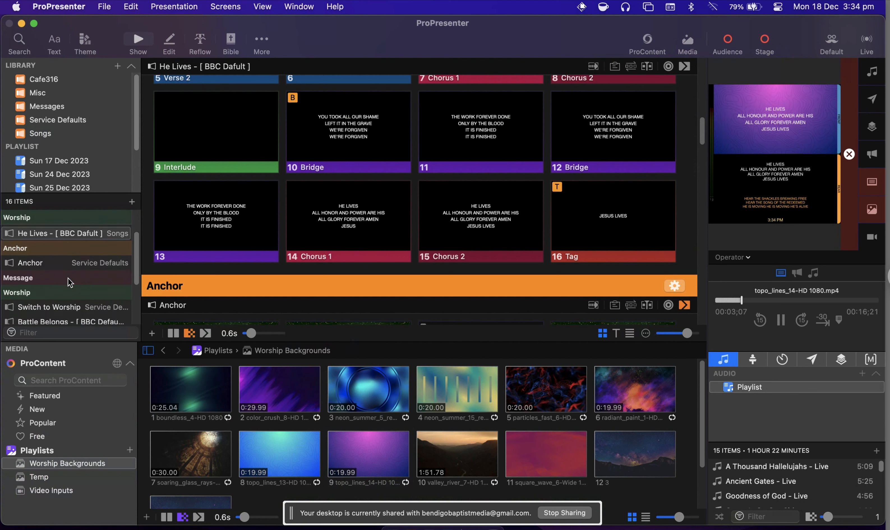
{"action": "mouse_move", "coordinate": [57, 285]}
{"action": "left_mouse_down"}
{"action": "mouse_move", "coordinate": [60, 220]}
{"action": "mouse_move", "coordinate": [49, 289]}
{"action": "left_mouse_up"}
{"action": "scroll", "coordinate": [226, 220], "scroll_direction": "down", "scroll_amount": 4}
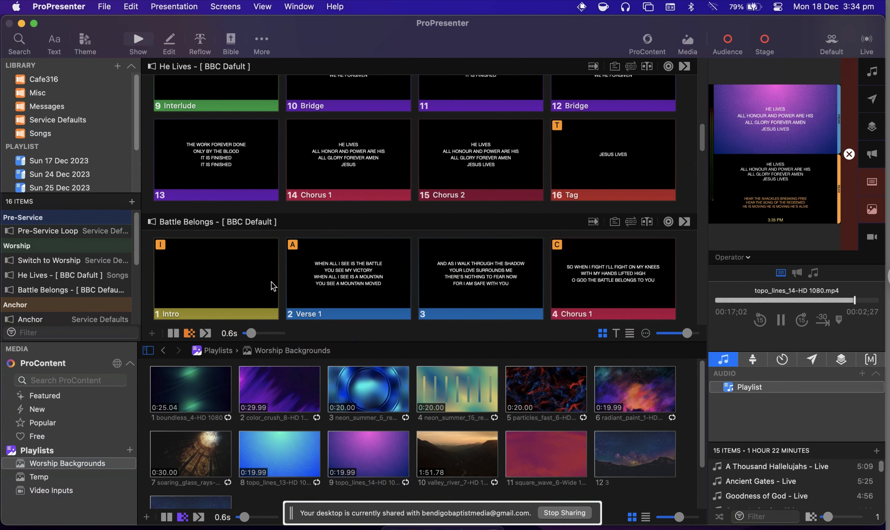
Try the topo_lines_13-HD 1080.mp4 background on the Battle Belongs Intro slide, present it, and remove its media action.
{"action": "left_click_drag", "start_coordinate": [279, 449], "coordinate": [235, 271]}
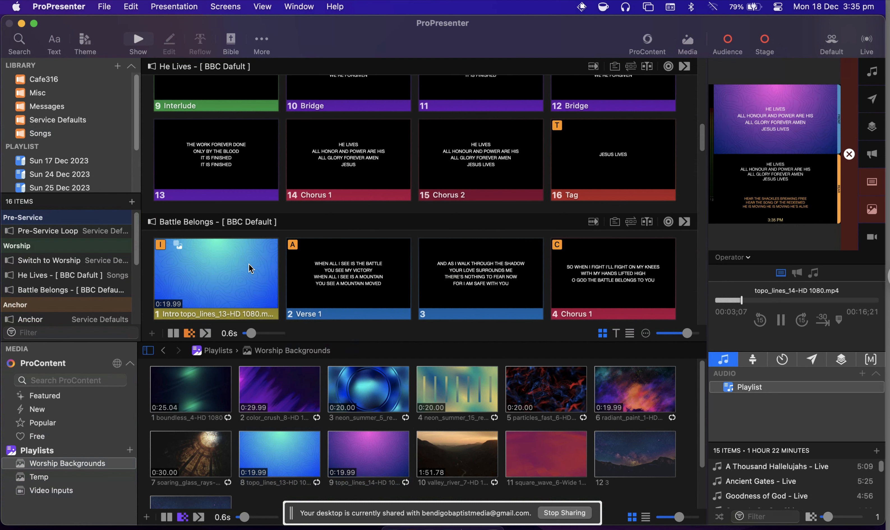
{"action": "left_click", "coordinate": [249, 264]}
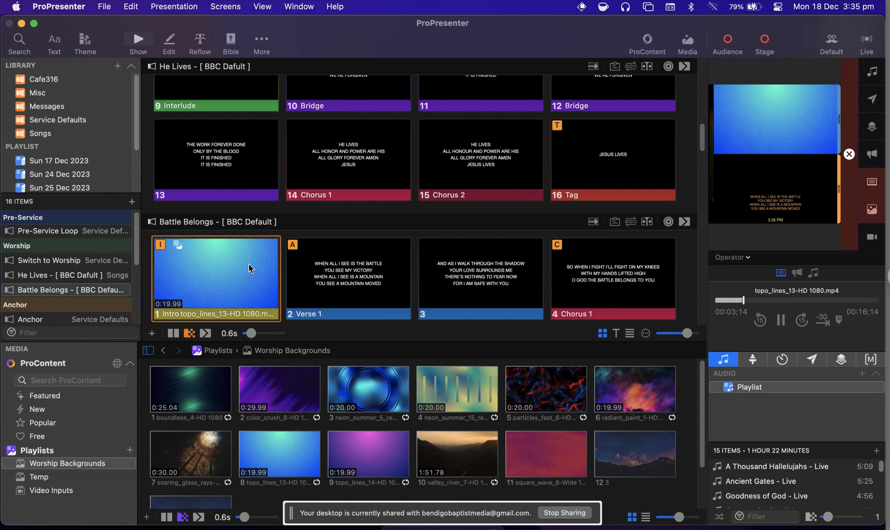
{"action": "right_click", "coordinate": [249, 266]}
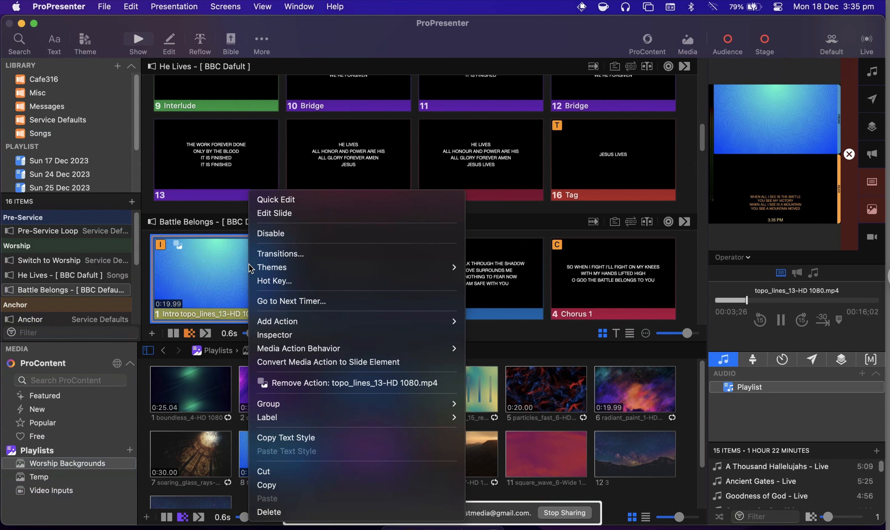
{"action": "left_click", "coordinate": [309, 384]}
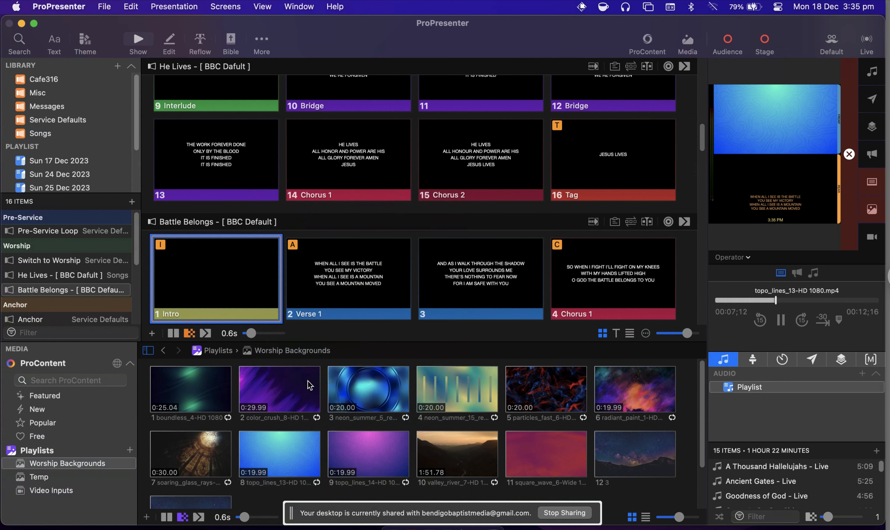
Apply the topo_lines_14-HD 1080.mp4 background to the Battle Belongs Intro slide, present it, and hide the media bin.
{"action": "left_click_drag", "start_coordinate": [369, 439], "coordinate": [235, 268]}
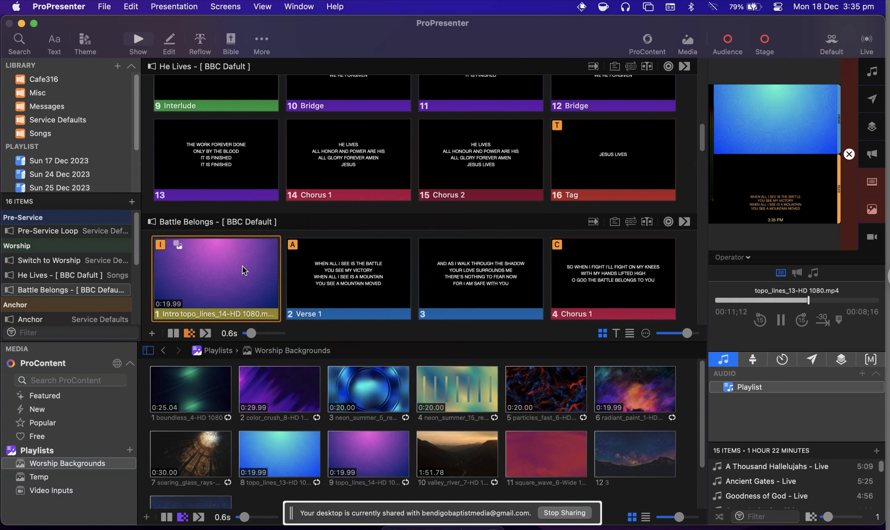
{"action": "left_click", "coordinate": [250, 264]}
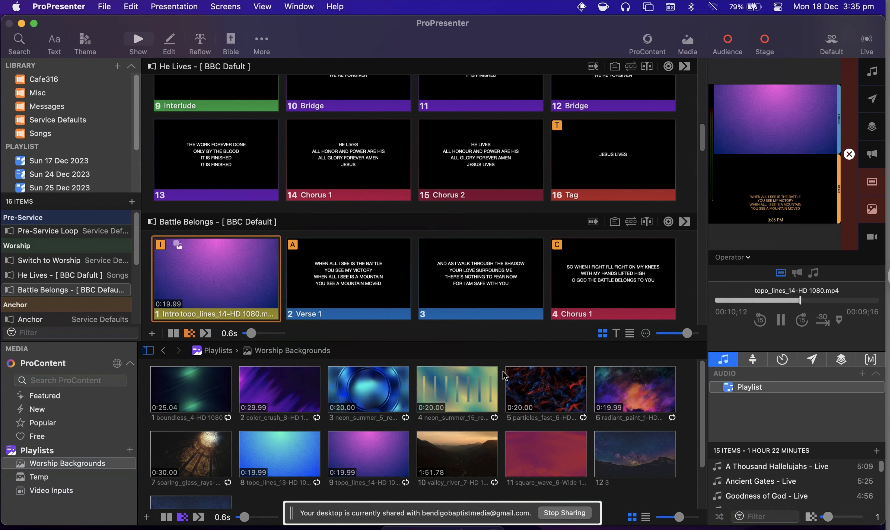
{"action": "left_click", "coordinate": [688, 40]}
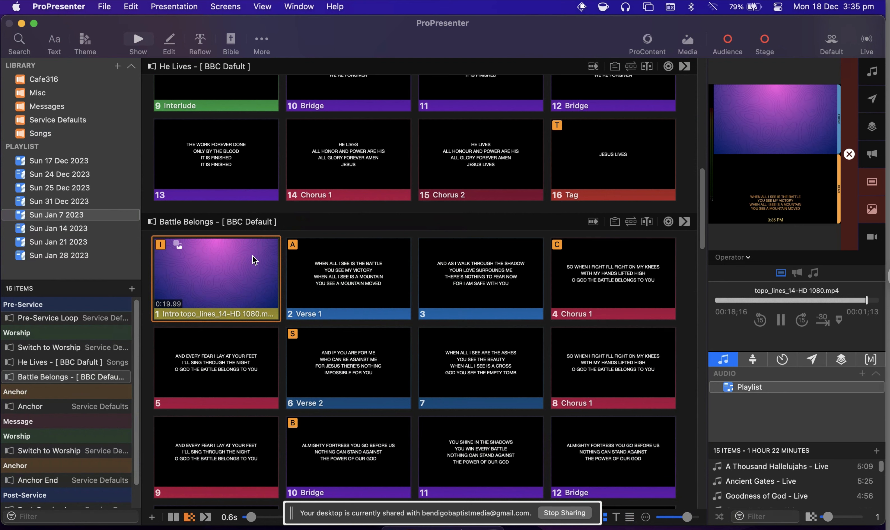
Present the first Verse 1 slide of Battle Belongs.
{"action": "scroll", "coordinate": [253, 256], "scroll_direction": "down", "scroll_amount": 5}
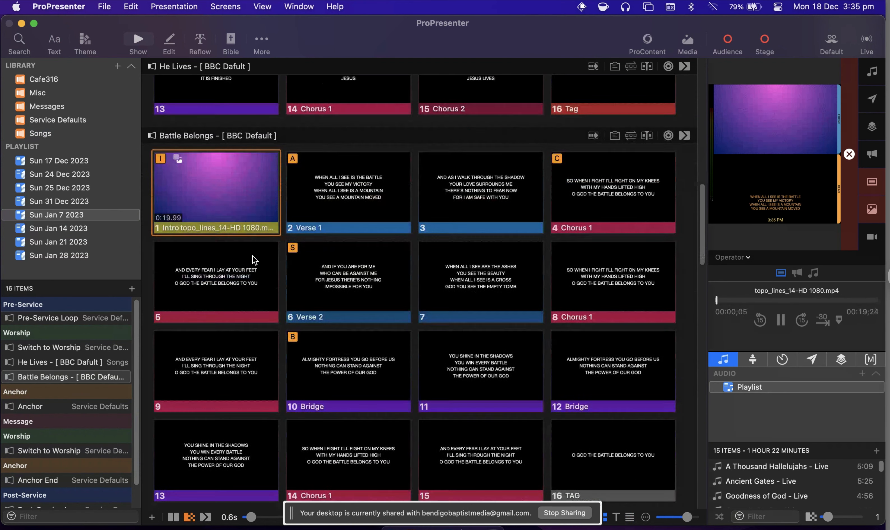
{"action": "scroll", "coordinate": [253, 256], "scroll_direction": "down", "scroll_amount": 3}
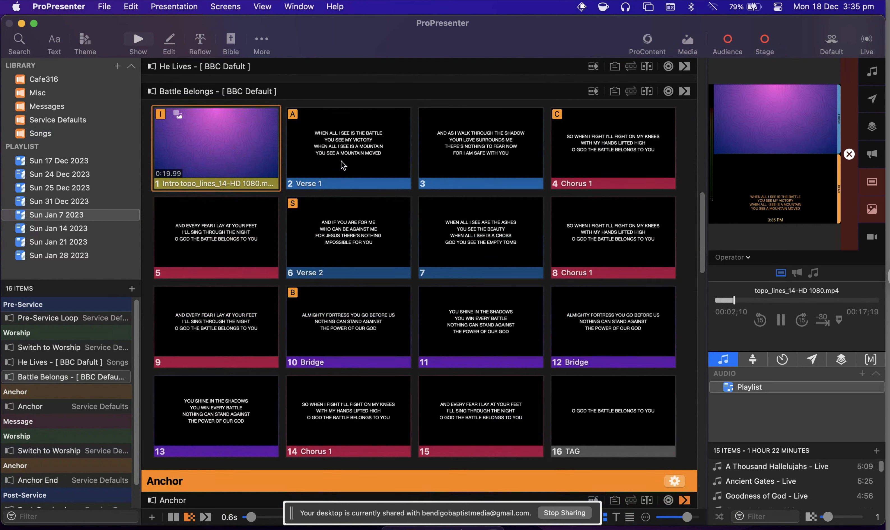
{"action": "left_click", "coordinate": [352, 146]}
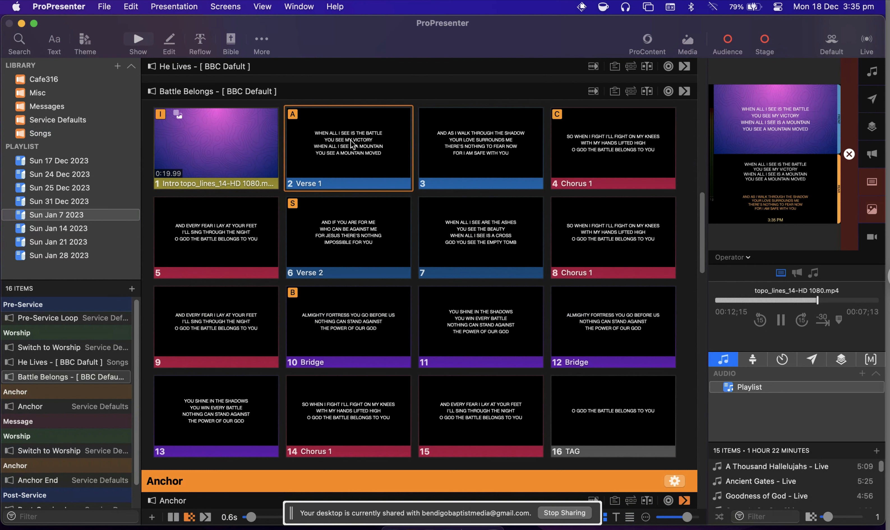
Use Quick Edit to delete and retype the word IS in the opening line of the first Battle Belongs Verse 1 slide.
{"action": "right_click", "coordinate": [352, 144]}
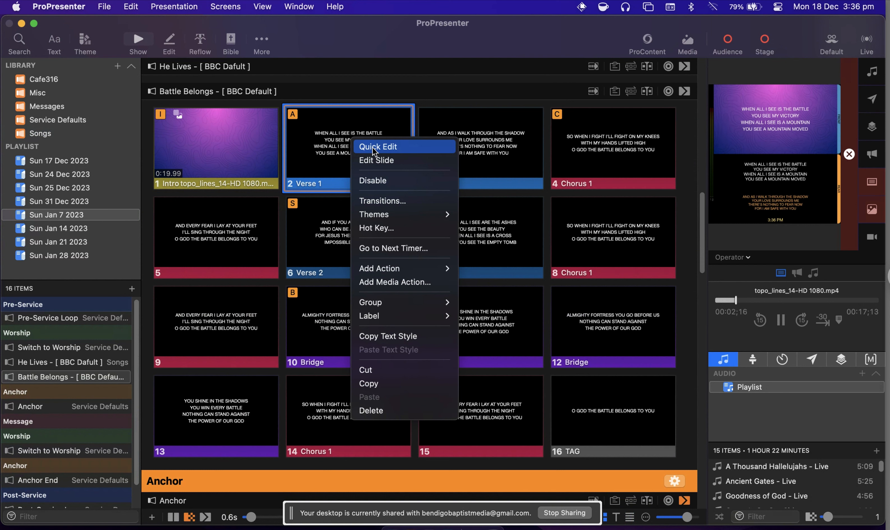
{"action": "left_click", "coordinate": [373, 147]}
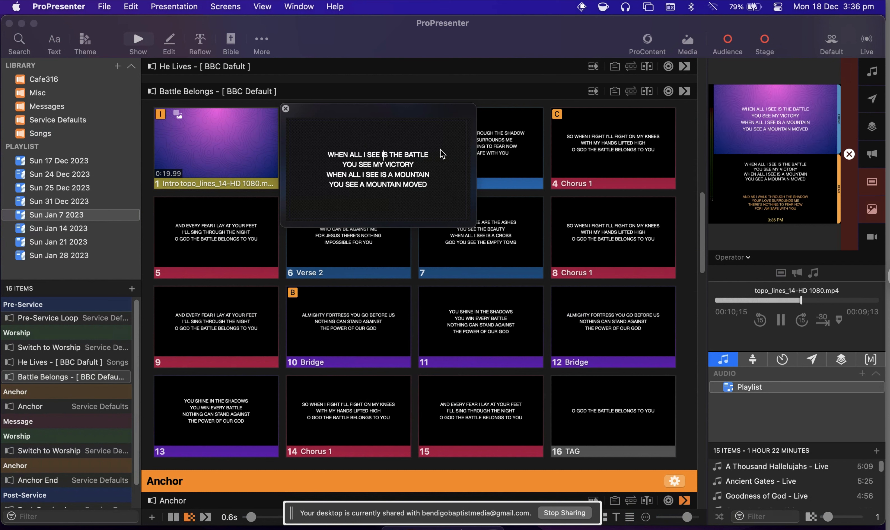
{"action": "key", "text": "BackSpace"}
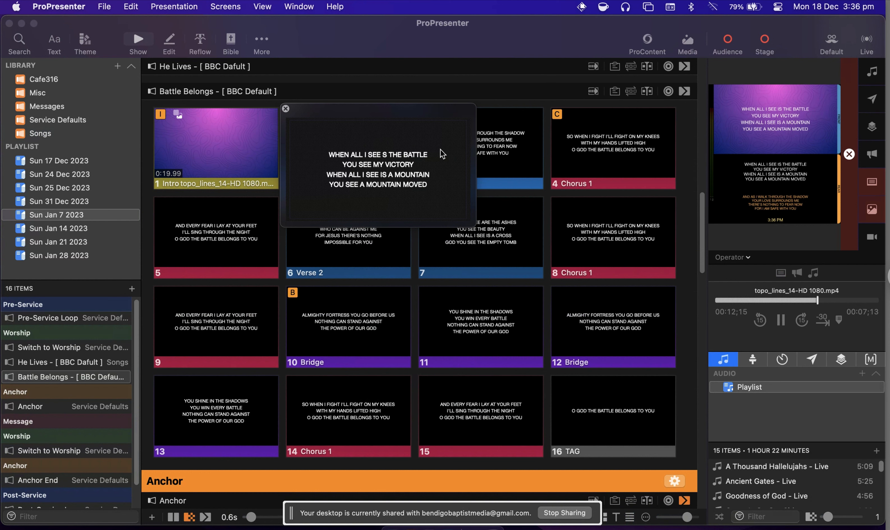
{"action": "key", "text": "BackSpace"}
{"action": "key", "text": "BackSpace"}
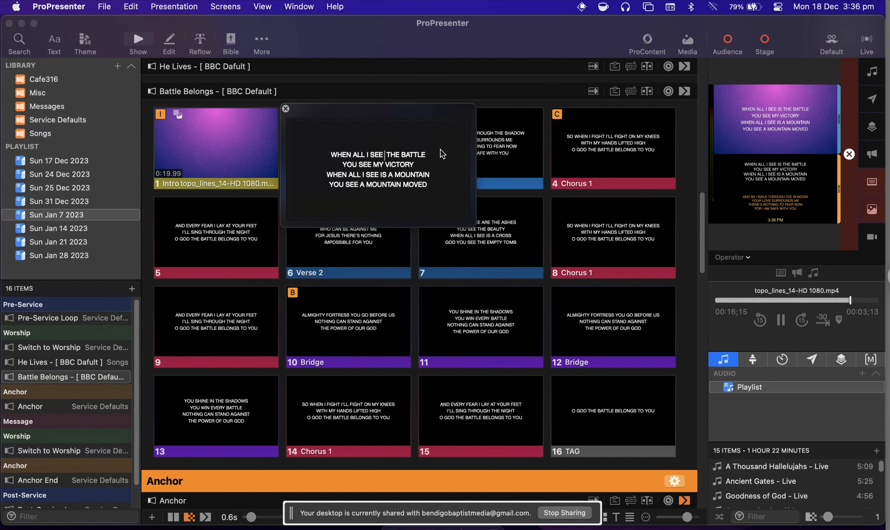
{"action": "type", "text": "IS"}
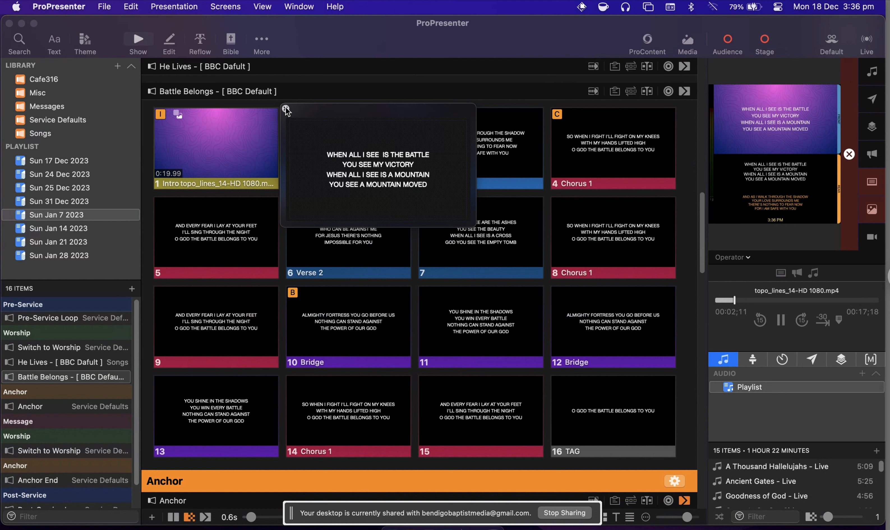
{"action": "left_click", "coordinate": [286, 109]}
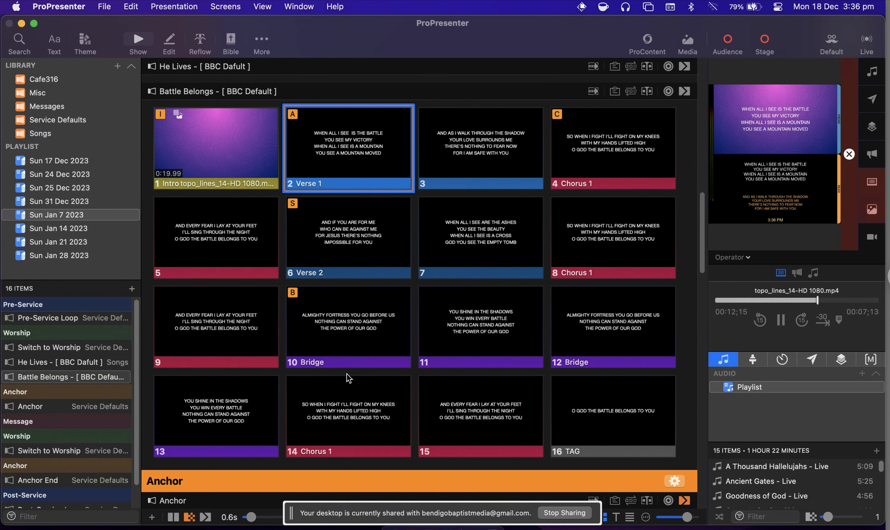
Show the arrangement groups of Battle Belongs.
{"action": "scroll", "coordinate": [348, 378], "scroll_direction": "up", "scroll_amount": 3}
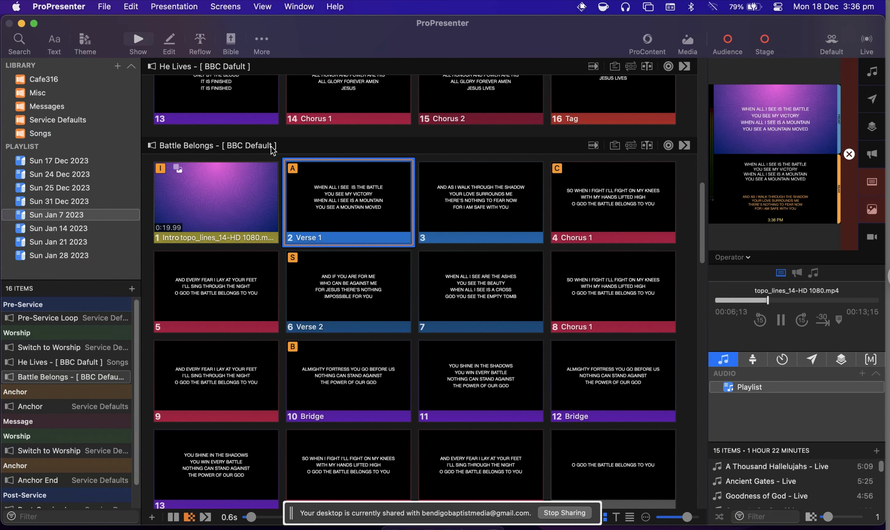
{"action": "left_click", "coordinate": [631, 146]}
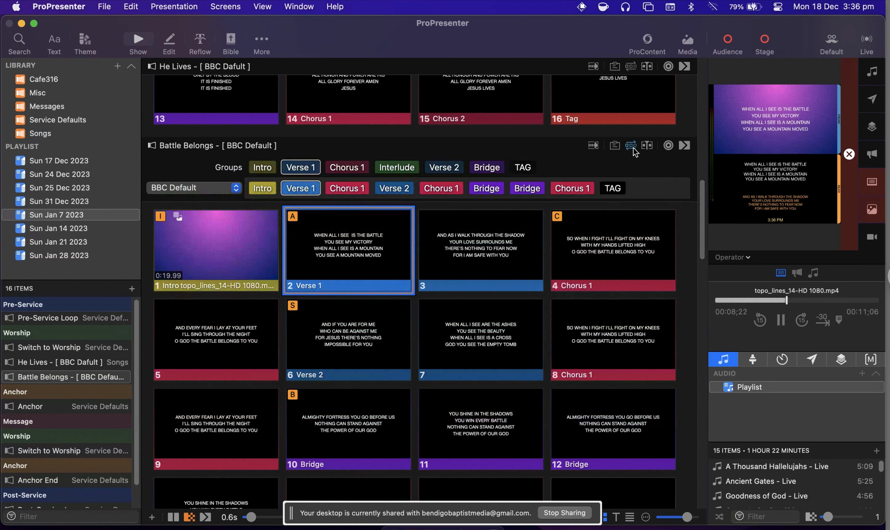
Switch Battle Belongs to the Master arrangement and open the song in the Reflow editor.
{"action": "left_click", "coordinate": [218, 189]}
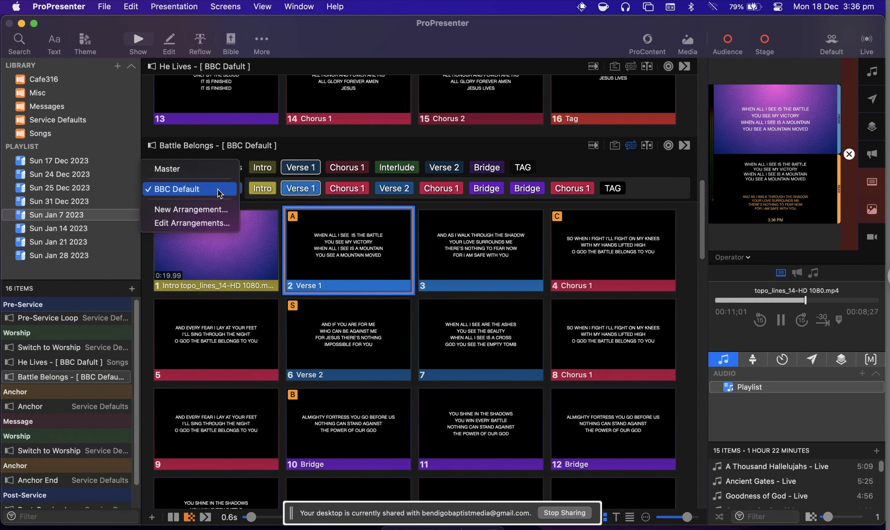
{"action": "left_click", "coordinate": [212, 169]}
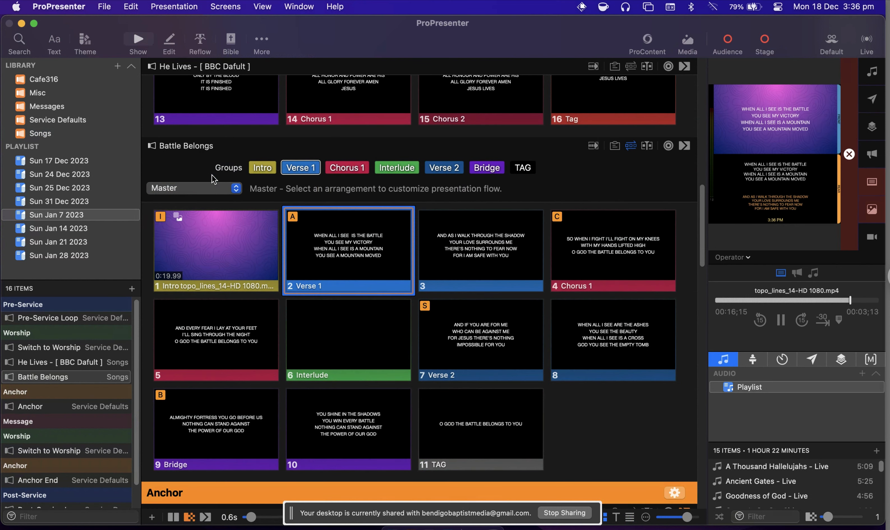
{"action": "left_click", "coordinate": [201, 41]}
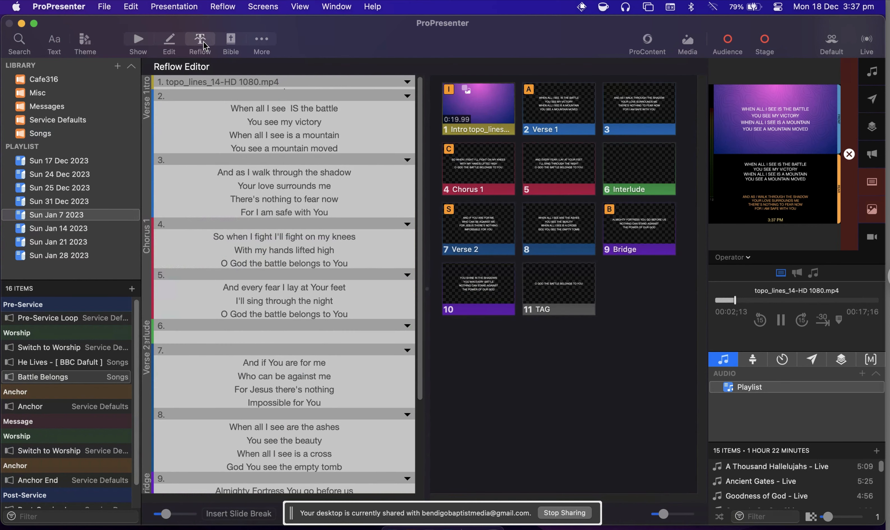
Review the Battle Belongs lyrics and slide divisions in the Reflow editor, from Verse 1 through to the TAG.
{"action": "scroll", "coordinate": [284, 179], "scroll_direction": "down", "scroll_amount": 5}
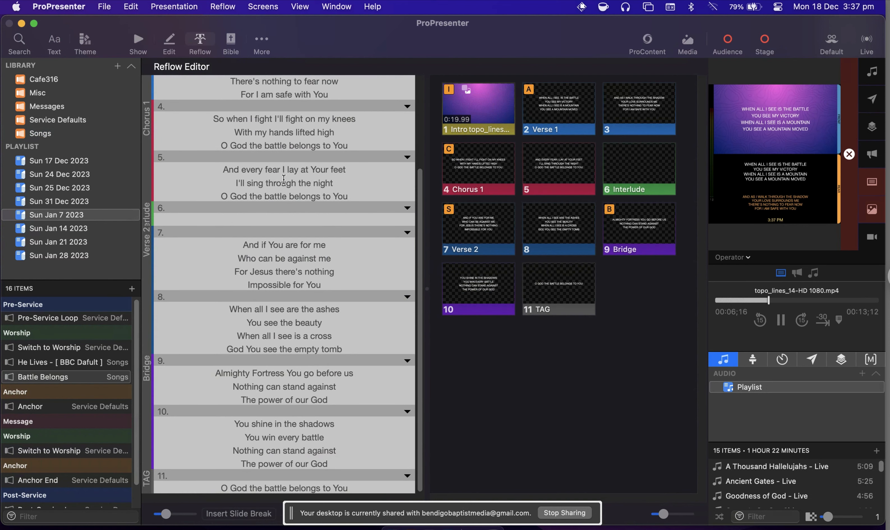
{"action": "scroll", "coordinate": [284, 180], "scroll_direction": "up", "scroll_amount": 5}
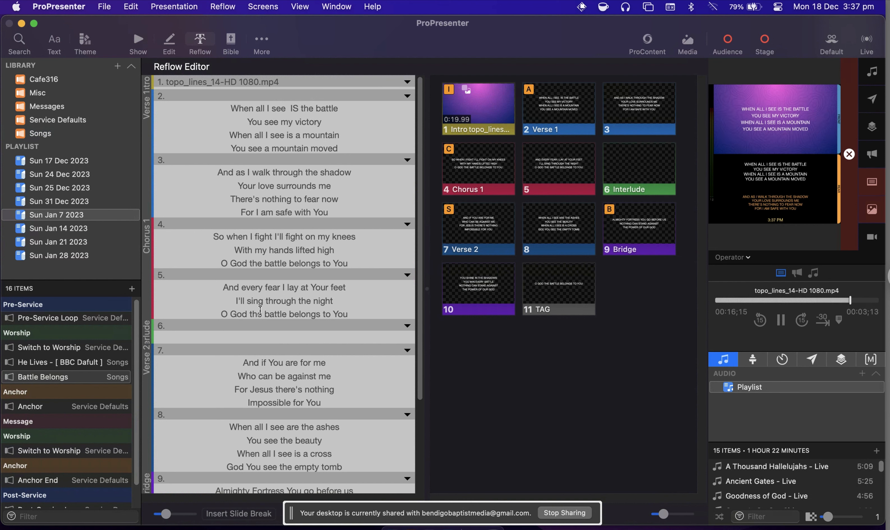
{"action": "scroll", "coordinate": [277, 248], "scroll_direction": "down", "scroll_amount": 4}
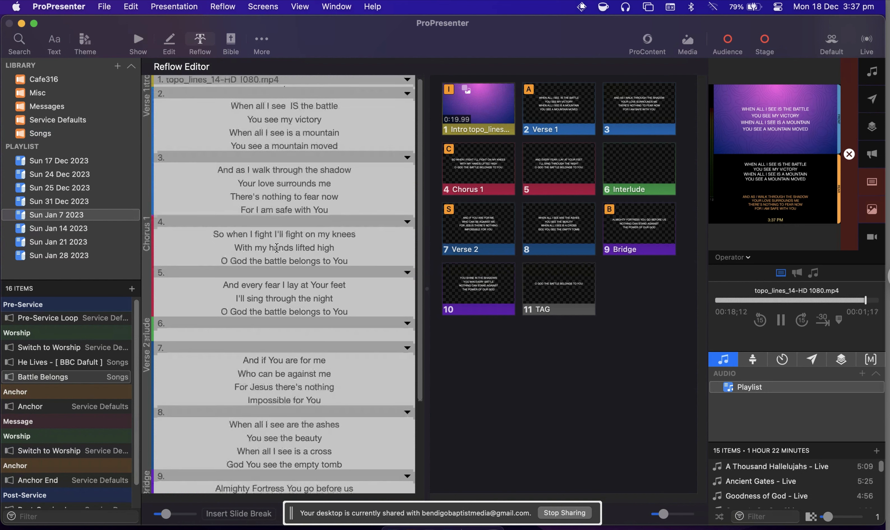
{"action": "scroll", "coordinate": [277, 249], "scroll_direction": "down", "scroll_amount": 3}
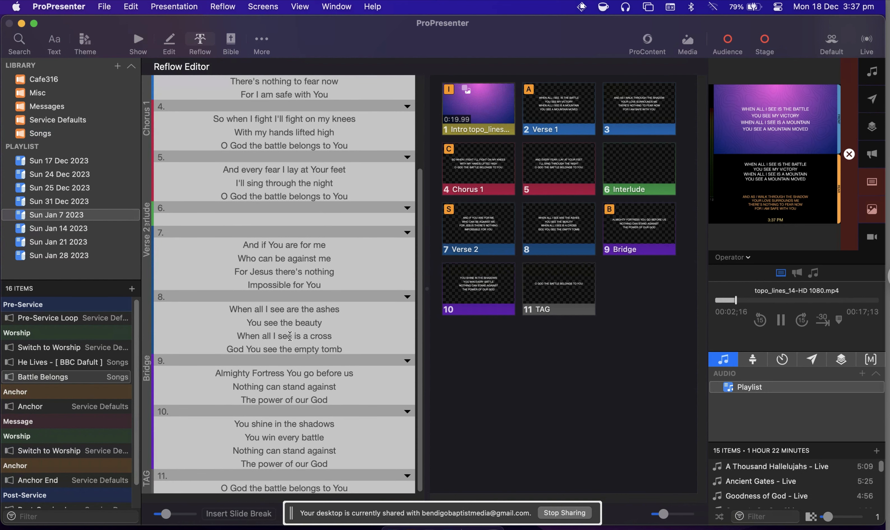
{"action": "scroll", "coordinate": [274, 267], "scroll_direction": "up", "scroll_amount": 2}
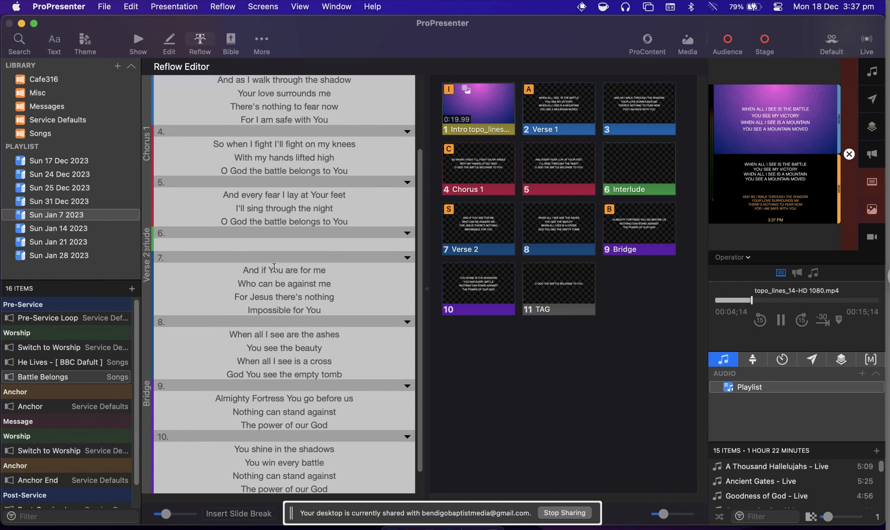
{"action": "scroll", "coordinate": [274, 267], "scroll_direction": "up", "scroll_amount": 5}
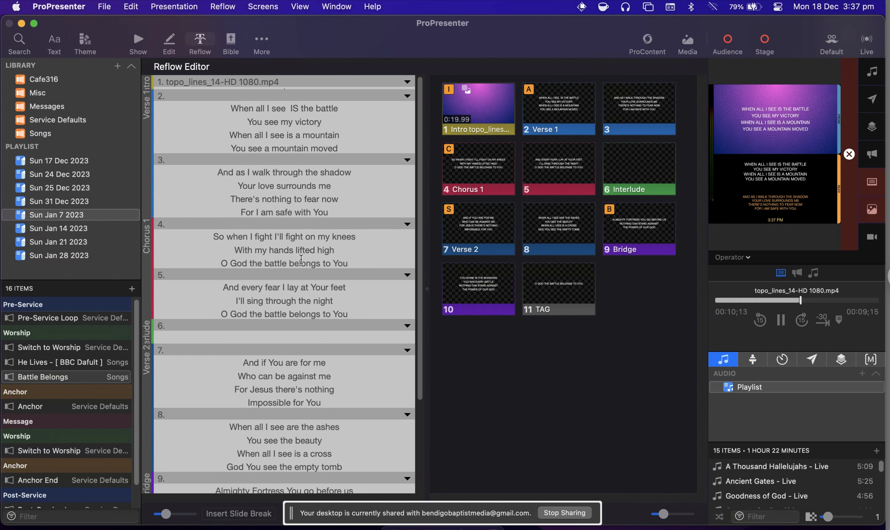
{"action": "scroll", "coordinate": [308, 257], "scroll_direction": "down", "scroll_amount": 1}
{"action": "scroll", "coordinate": [308, 257], "scroll_direction": "down", "scroll_amount": 3}
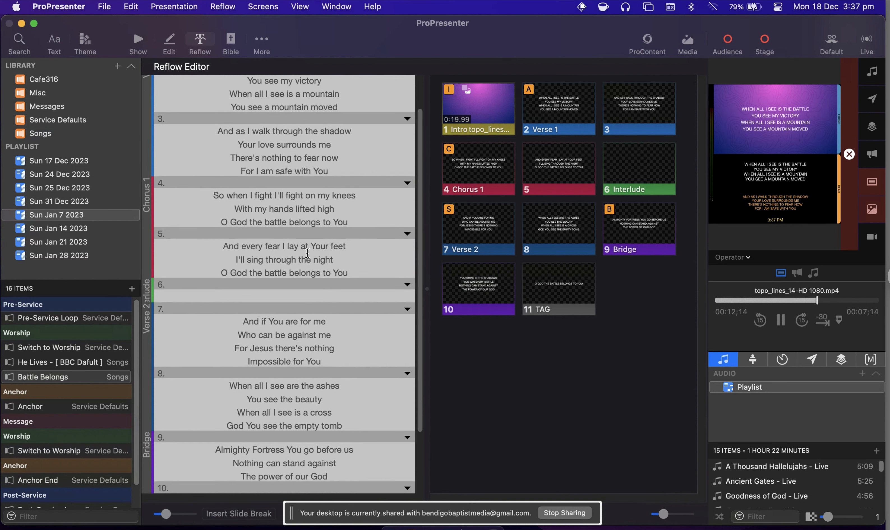
{"action": "scroll", "coordinate": [308, 253], "scroll_direction": "down", "scroll_amount": 1}
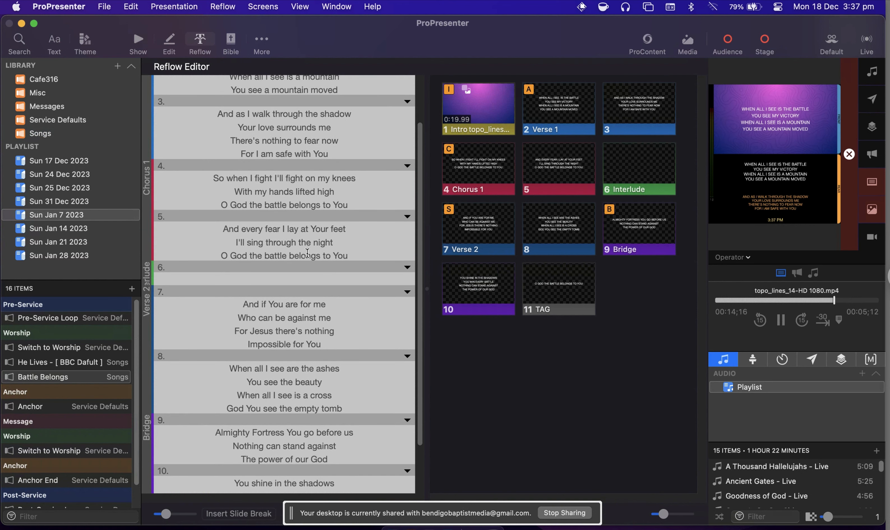
{"action": "scroll", "coordinate": [307, 253], "scroll_direction": "down", "scroll_amount": 1}
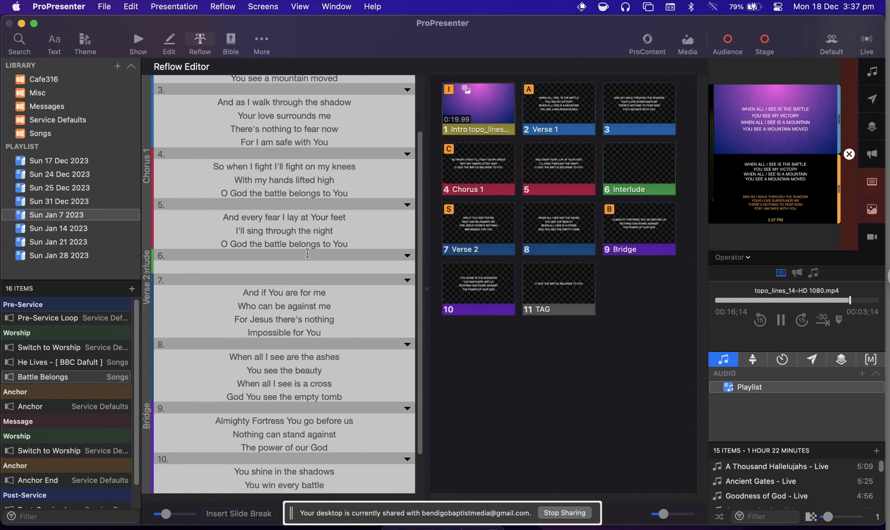
{"action": "scroll", "coordinate": [307, 253], "scroll_direction": "down", "scroll_amount": 3}
{"action": "scroll", "coordinate": [307, 257], "scroll_direction": "down", "scroll_amount": 1}
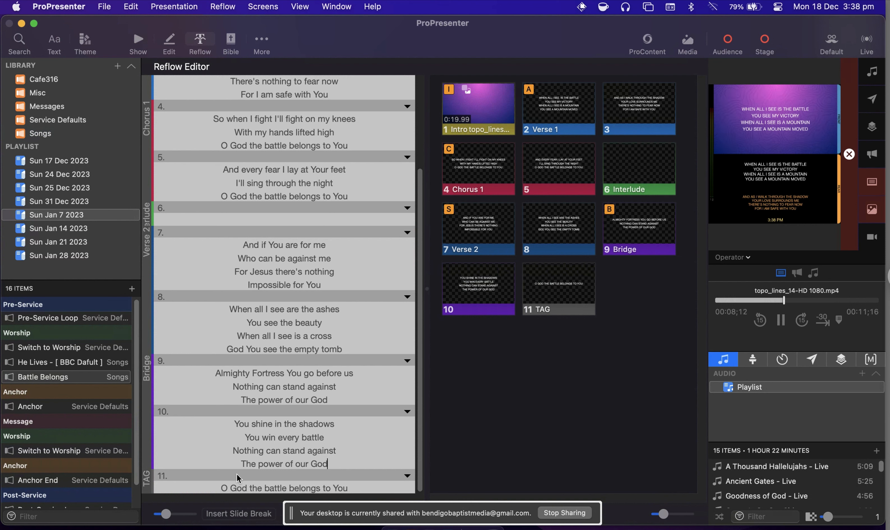
Insert a slide break after the last Bridge slide and enter "Nothing can stand against" and "The power of our God" on two lines.
{"action": "left_click", "coordinate": [239, 513]}
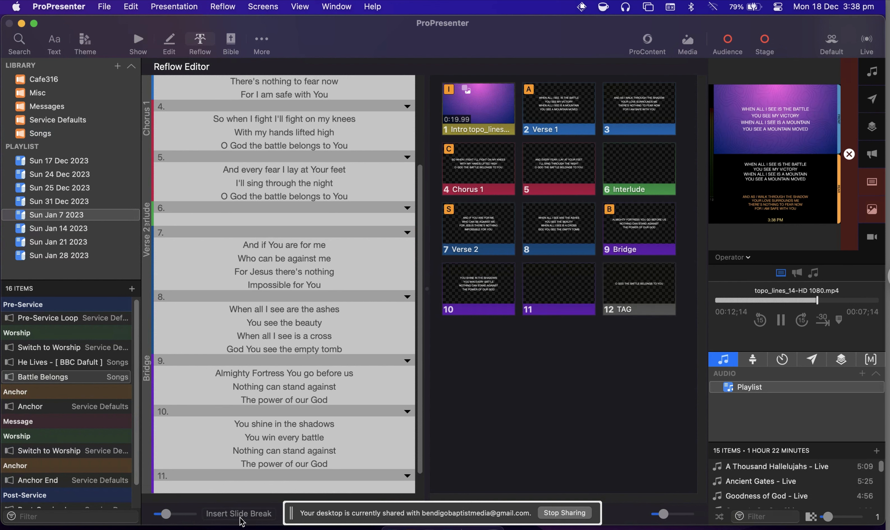
{"action": "scroll", "coordinate": [285, 421], "scroll_direction": "down", "scroll_amount": 2}
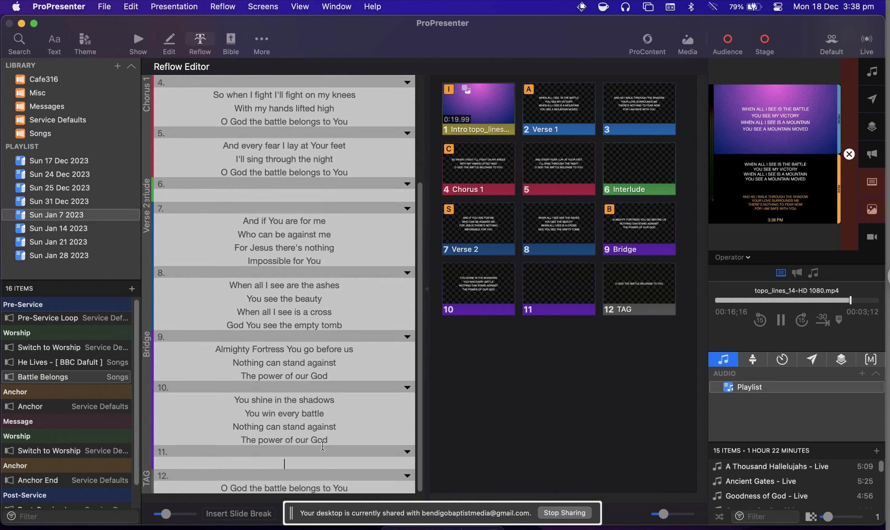
{"action": "type", "text": "Nothing "}
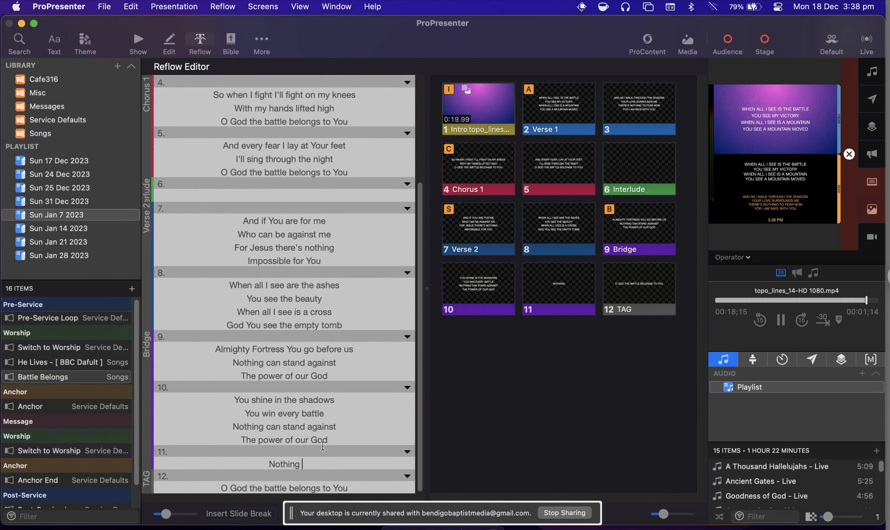
{"action": "type", "text": "can stand "}
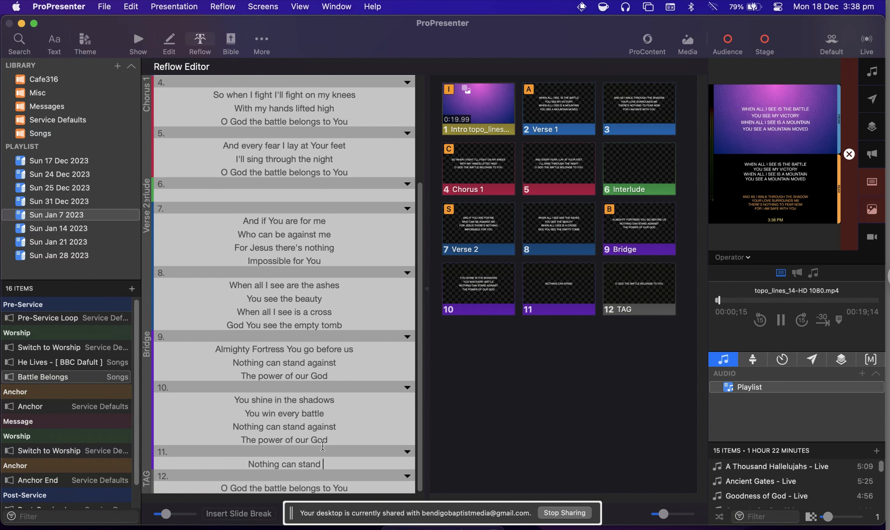
{"action": "type", "text": "against"}
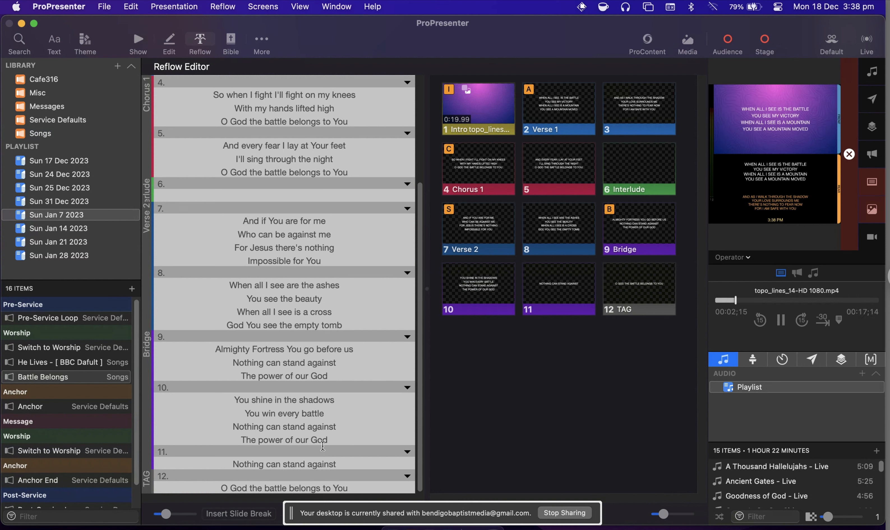
{"action": "key", "text": "Return"}
{"action": "type", "text": "The powe"}
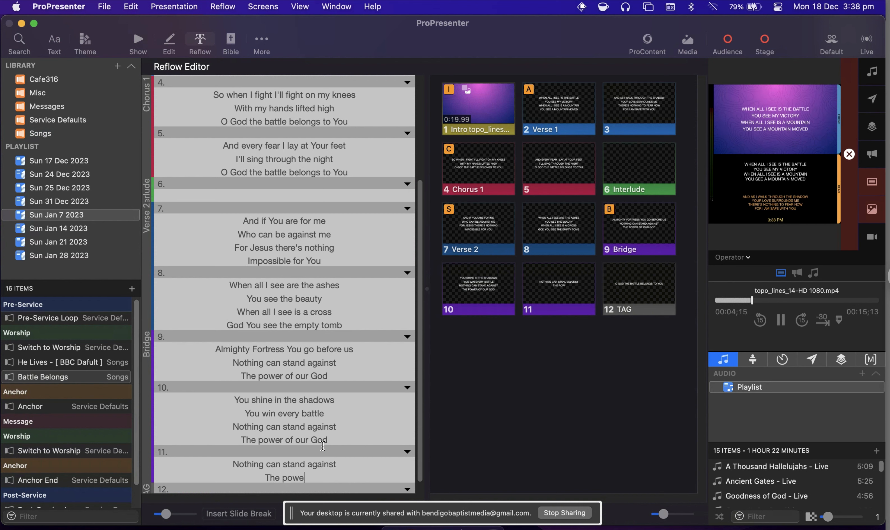
{"action": "type", "text": "r of our God"}
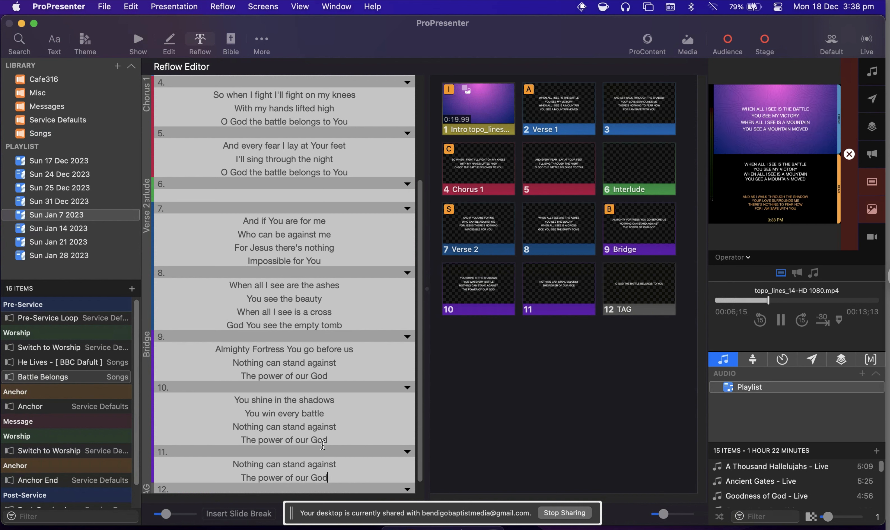
Return to the Show view and present the new two-line slide at the end of the Bridge.
{"action": "scroll", "coordinate": [317, 416], "scroll_direction": "down", "scroll_amount": 1}
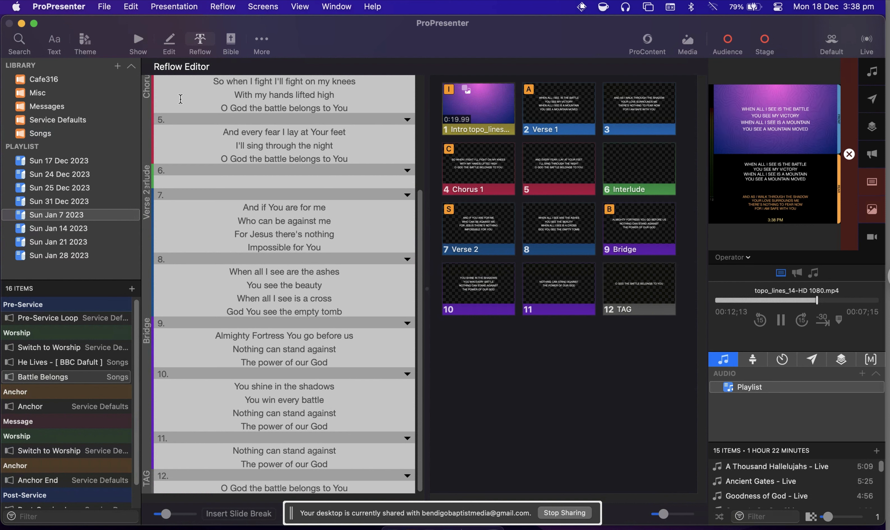
{"action": "left_click", "coordinate": [141, 37]}
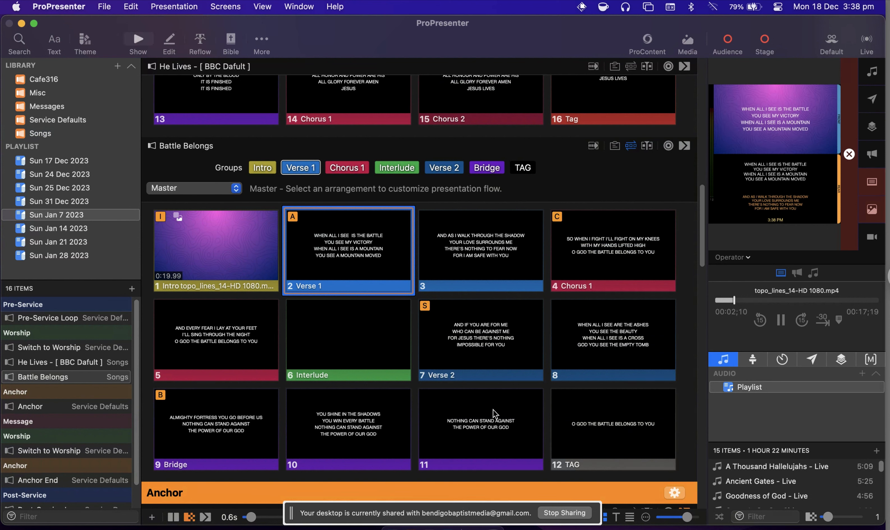
{"action": "left_click", "coordinate": [480, 428]}
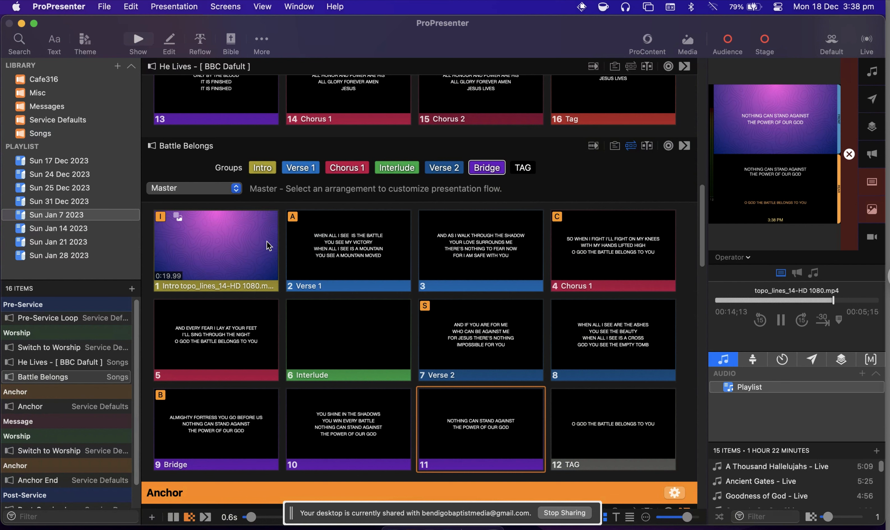
Assign slide 11, "Nothing can stand against", to the Tag group in the Reflow editor and return to the Show view.
{"action": "left_click", "coordinate": [201, 43]}
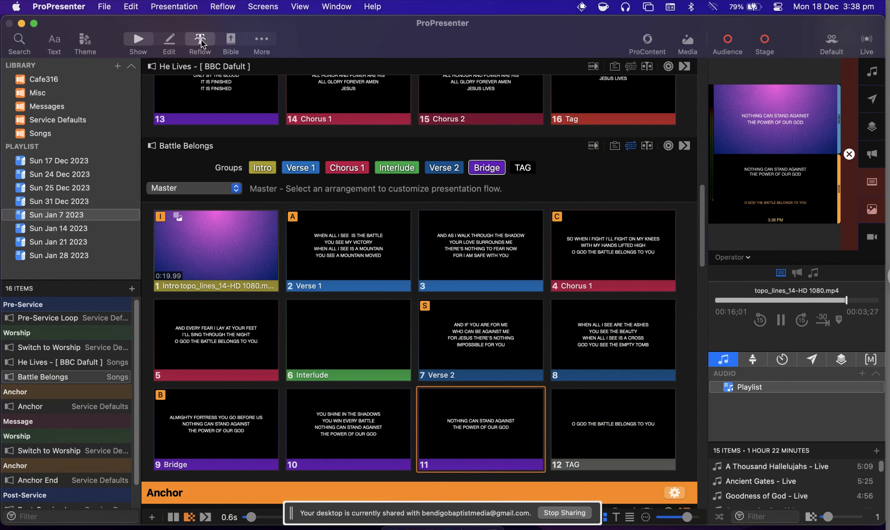
{"action": "scroll", "coordinate": [204, 334], "scroll_direction": "down", "scroll_amount": 1}
{"action": "scroll", "coordinate": [204, 334], "scroll_direction": "down", "scroll_amount": 5}
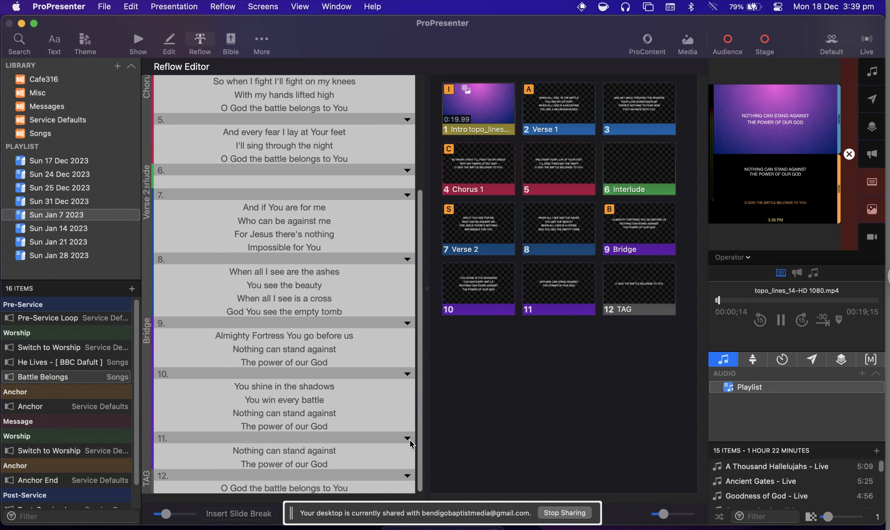
{"action": "left_click", "coordinate": [407, 438]}
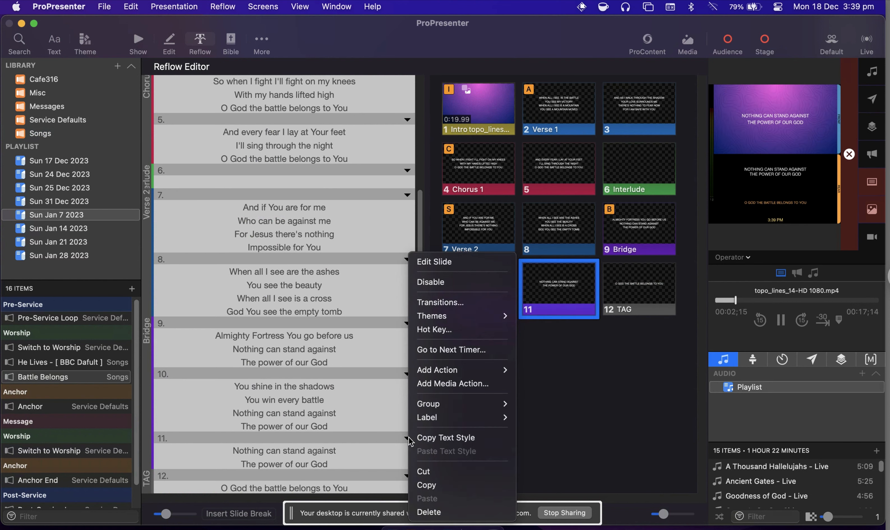
{"action": "mouse_move", "coordinate": [452, 403]}
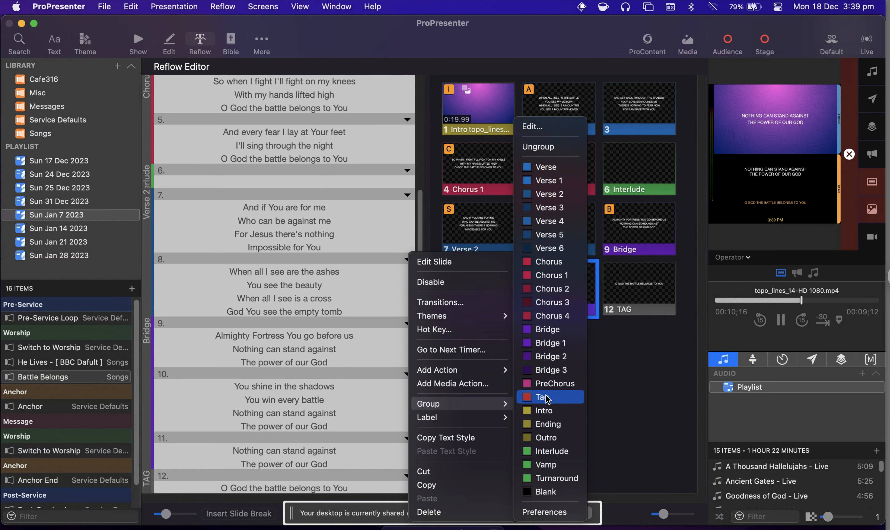
{"action": "left_click", "coordinate": [548, 400]}
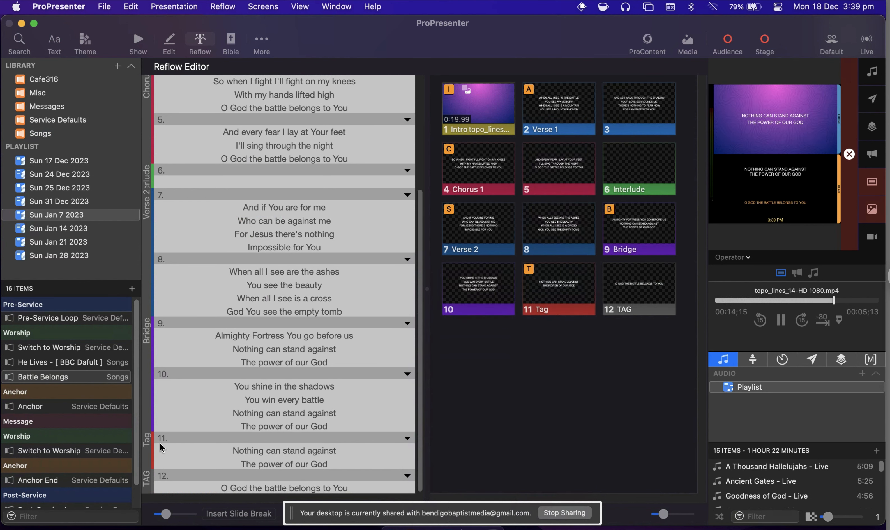
{"action": "left_click", "coordinate": [139, 40]}
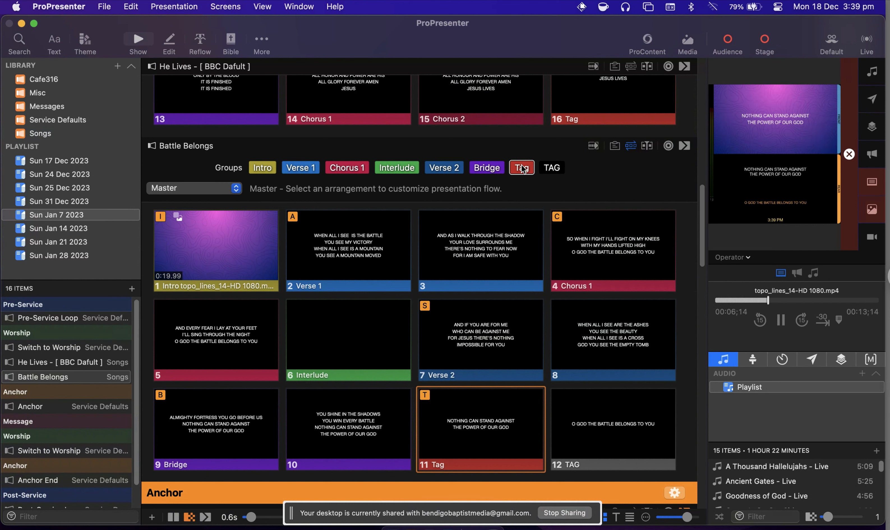
Switch Battle Belongs to the BBC Default arrangement.
{"action": "left_click", "coordinate": [226, 189]}
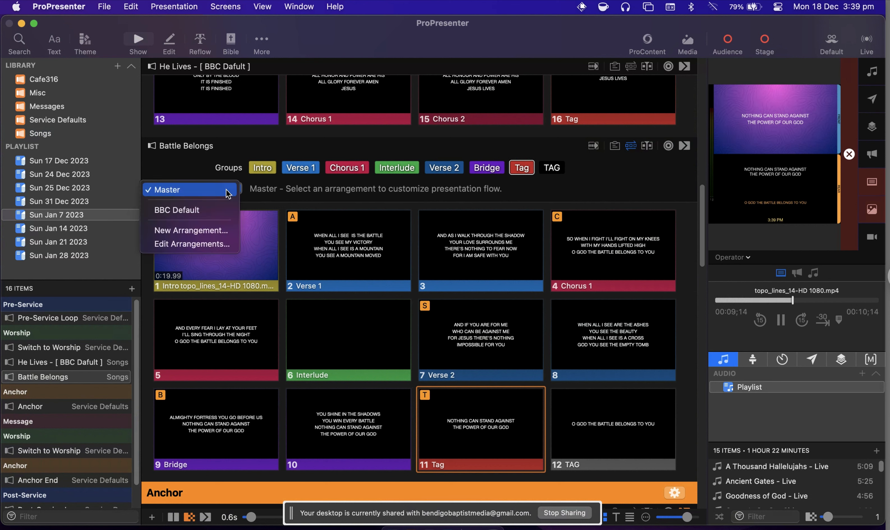
{"action": "left_click", "coordinate": [219, 209]}
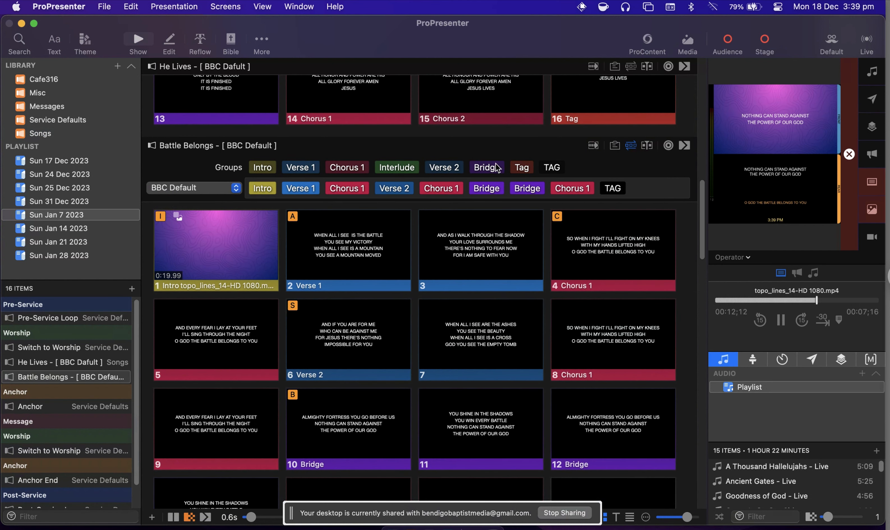
Add the red Tag group between the second Bridge and the last Chorus 1 in the BBC Default arrangement, check the slides, and remove it again.
{"action": "left_click_drag", "start_coordinate": [519, 172], "coordinate": [551, 192]}
{"action": "scroll", "coordinate": [488, 328], "scroll_direction": "down", "scroll_amount": 5}
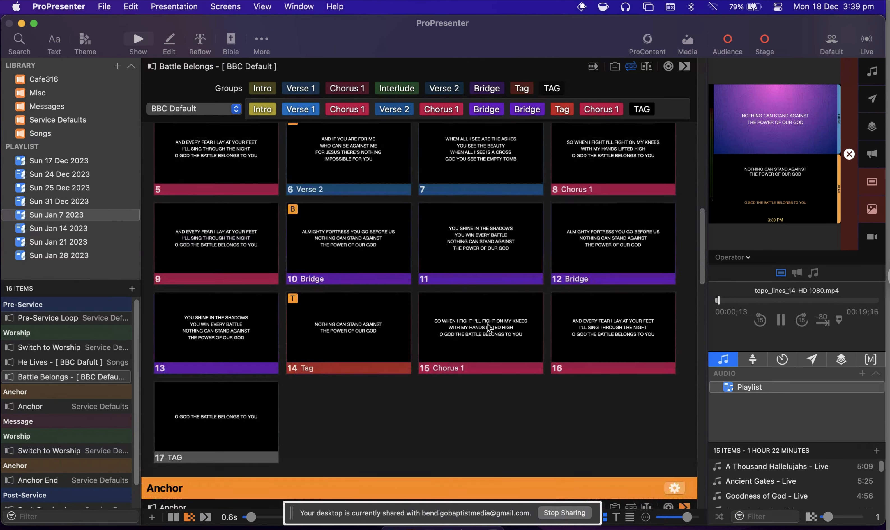
{"action": "scroll", "coordinate": [486, 324], "scroll_direction": "up", "scroll_amount": 4}
{"action": "scroll", "coordinate": [487, 325], "scroll_direction": "up", "scroll_amount": 2}
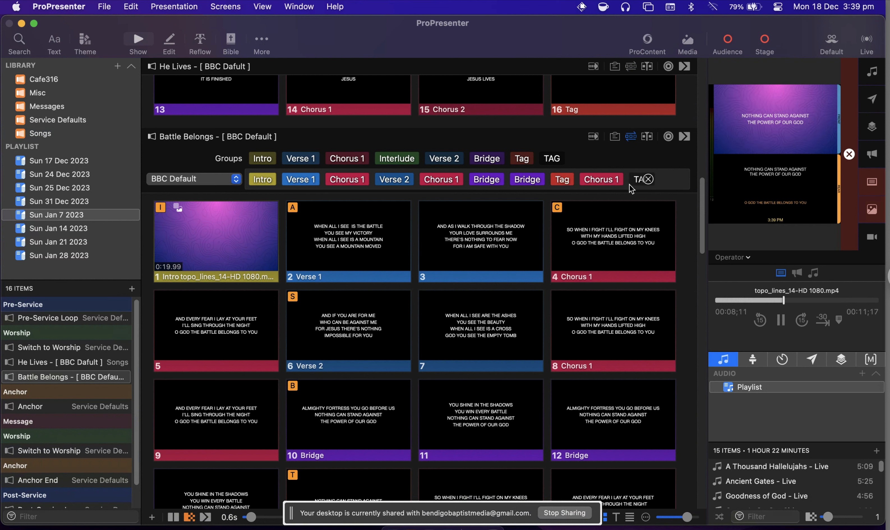
{"action": "left_click", "coordinate": [567, 179]}
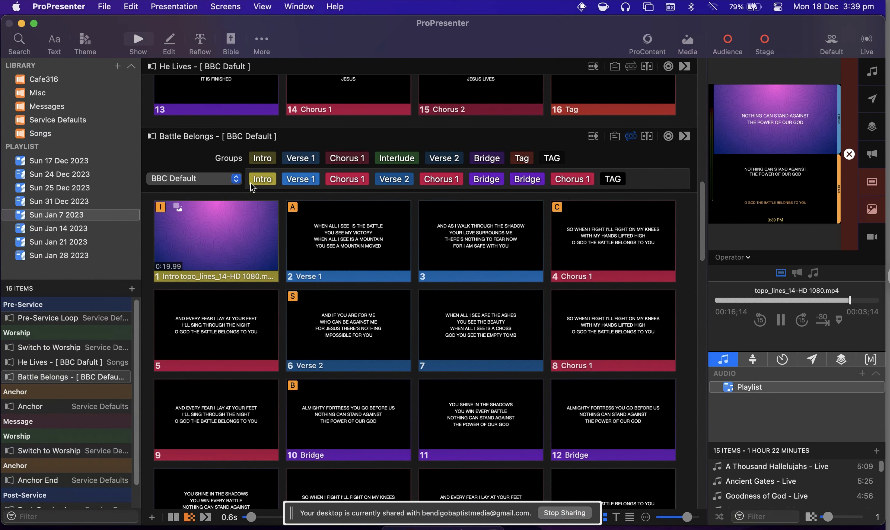
Switch Battle Belongs to the Master arrangement and open it in the Reflow editor.
{"action": "left_click", "coordinate": [212, 180]}
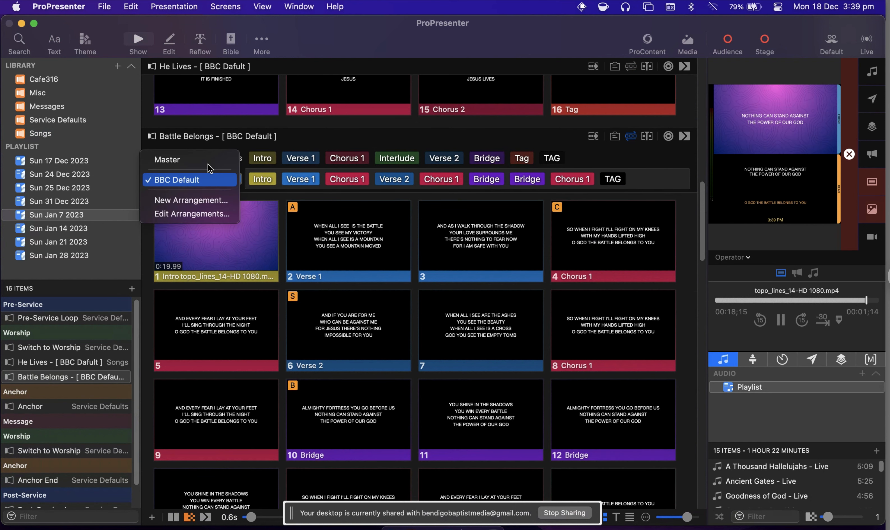
{"action": "left_click", "coordinate": [209, 160]}
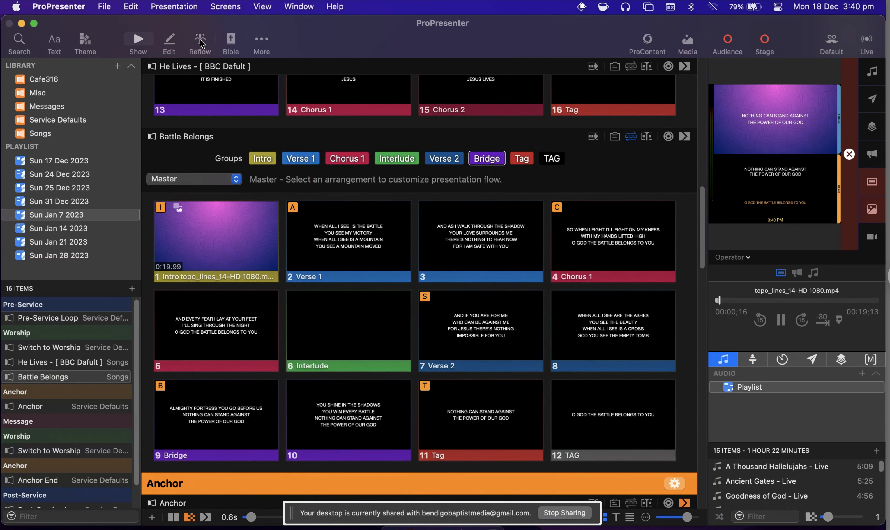
{"action": "left_click", "coordinate": [201, 43]}
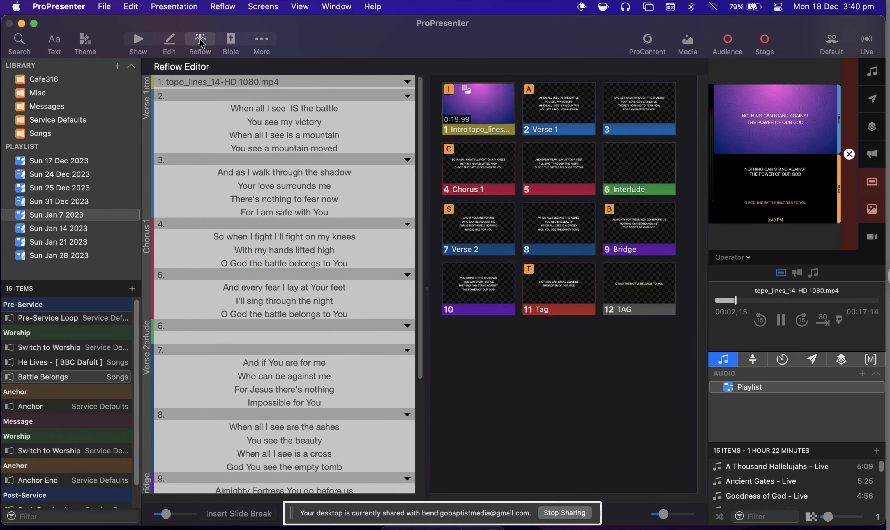
Delete the lyrics "Nothing can stand against / The power of our God" from slide 11 in the Tag group and try to remove the slide break.
{"action": "scroll", "coordinate": [279, 432], "scroll_direction": "down", "scroll_amount": 5}
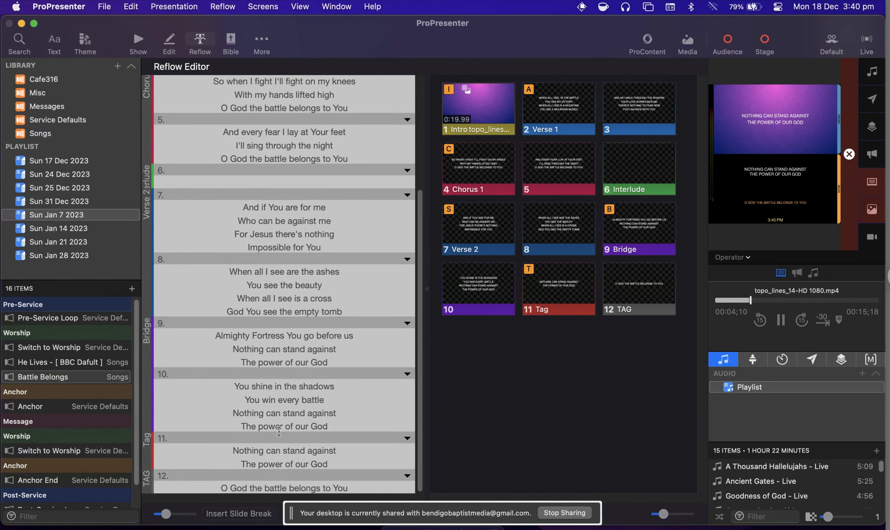
{"action": "left_click", "coordinate": [342, 465]}
{"action": "key", "text": "BackSpace"}
{"action": "key", "text": "BackSpace"}
{"action": "key", "text": "BackSpace"}
{"action": "key", "text": "BackSpace"}
{"action": "key", "text": "BackSpace"}
{"action": "key", "text": "BackSpace"}
{"action": "key", "text": "BackSpace"}
{"action": "key", "text": "BackSpace"}
{"action": "key", "text": "BackSpace"}
{"action": "key", "text": "BackSpace"}
{"action": "key", "text": "BackSpace"}
{"action": "key", "text": "BackSpace"}
{"action": "key", "text": "BackSpace"}
{"action": "key", "text": "BackSpace"}
{"action": "key", "text": "BackSpace"}
{"action": "key", "text": "BackSpace"}
{"action": "key", "text": "BackSpace"}
{"action": "key", "text": "BackSpace"}
{"action": "key", "text": "BackSpace"}
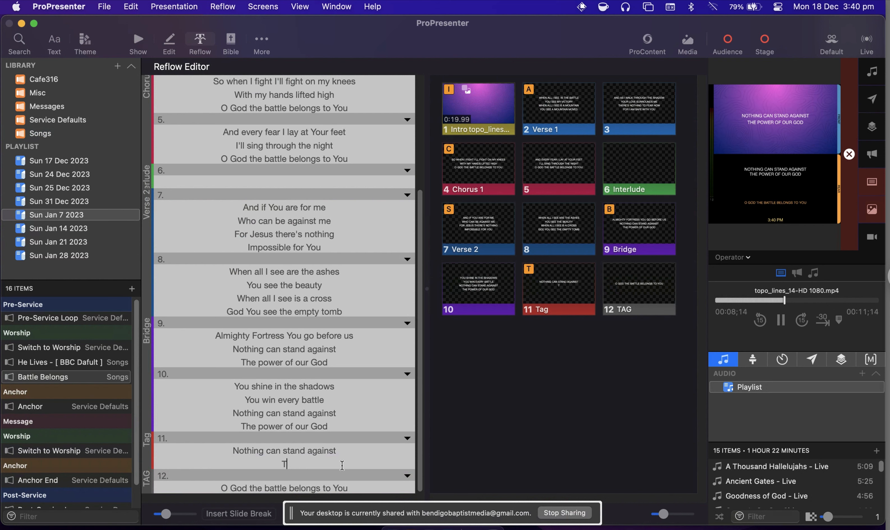
{"action": "key", "text": "BackSpace"}
{"action": "key", "text": "BackSpace"}
{"action": "key", "text": "BackSpace"}
{"action": "key", "text": "BackSpace"}
{"action": "key", "text": "BackSpace"}
{"action": "key", "text": "BackSpace"}
{"action": "key", "text": "BackSpace"}
{"action": "key", "text": "BackSpace"}
{"action": "key", "text": "BackSpace"}
{"action": "key", "text": "BackSpace"}
{"action": "key", "text": "BackSpace"}
{"action": "key", "text": "BackSpace"}
{"action": "key", "text": "BackSpace"}
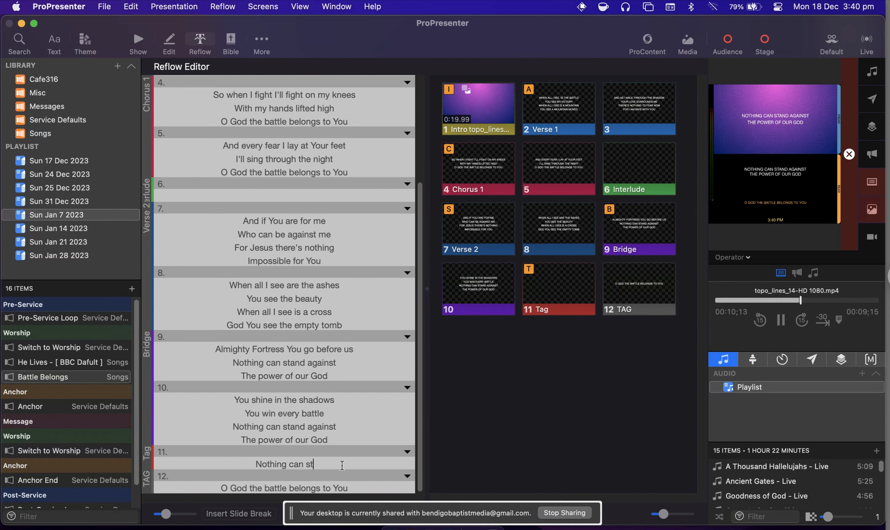
{"action": "key", "text": "BackSpace"}
{"action": "key", "text": "BackSpace"}
{"action": "key", "text": "BackSpace"}
{"action": "key", "text": "BackSpace"}
{"action": "key", "text": "BackSpace"}
{"action": "key", "text": "BackSpace"}
{"action": "key", "text": "BackSpace"}
{"action": "key", "text": "BackSpace"}
{"action": "key", "text": "BackSpace"}
{"action": "key", "text": "BackSpace"}
{"action": "key", "text": "BackSpace"}
{"action": "key", "text": "BackSpace"}
{"action": "key", "text": "BackSpace"}
{"action": "key", "text": "BackSpace"}
{"action": "key", "text": "BackSpace"}
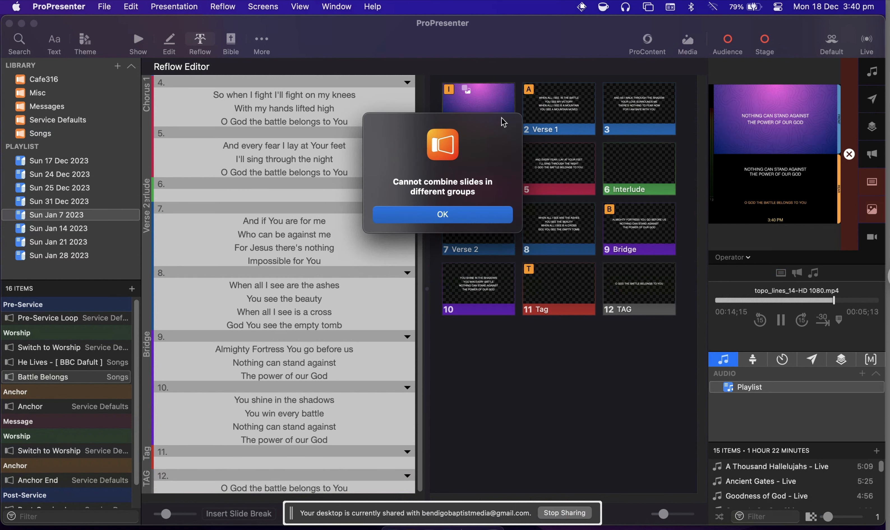
{"action": "left_click", "coordinate": [454, 218]}
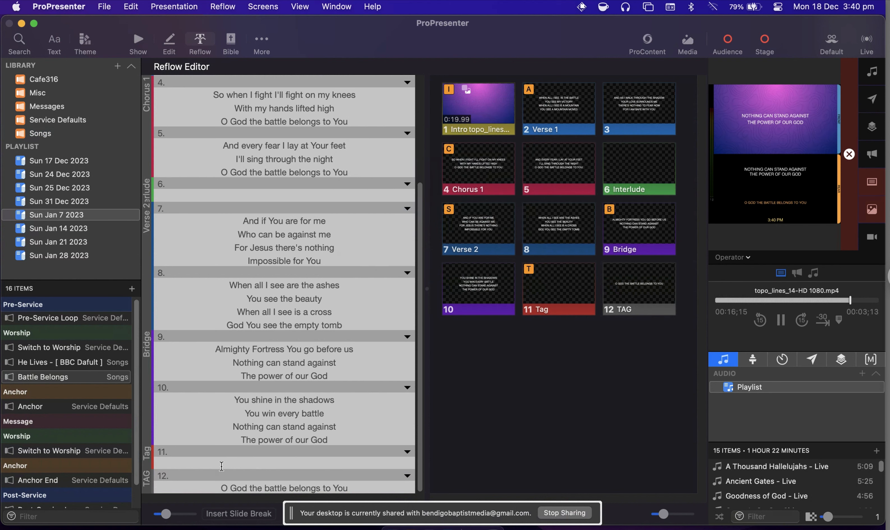
Assign the blank slide 11 to the Bridge group and try to merge it with the preceding slide.
{"action": "left_click", "coordinate": [407, 452]}
{"action": "mouse_move", "coordinate": [459, 404]}
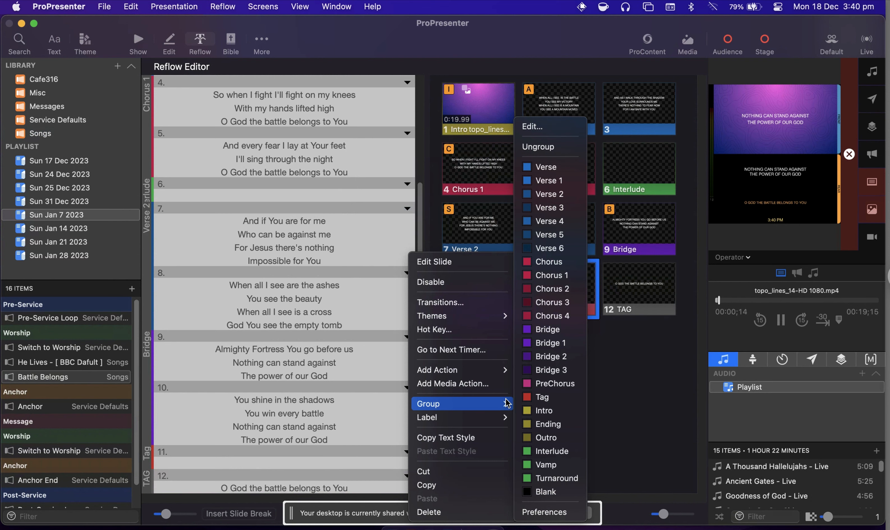
{"action": "left_click", "coordinate": [547, 329]}
{"action": "key", "text": "BackSpace"}
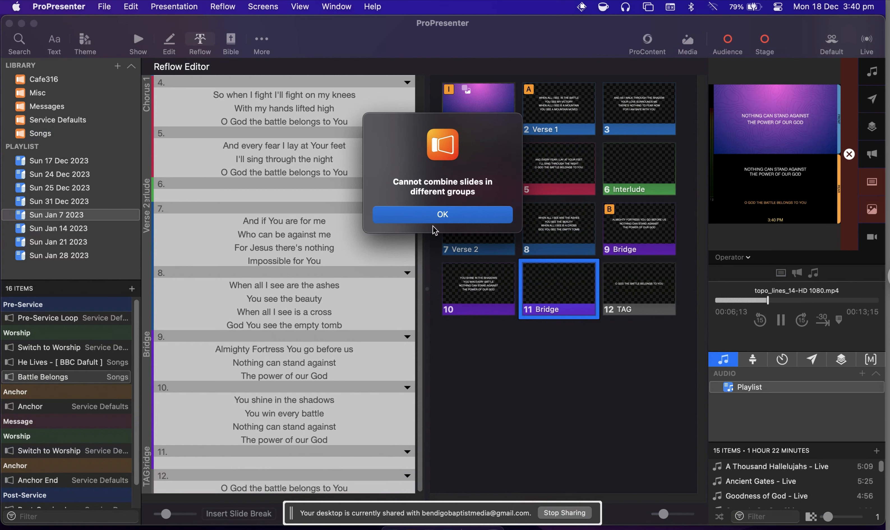
{"action": "key", "text": "Return"}
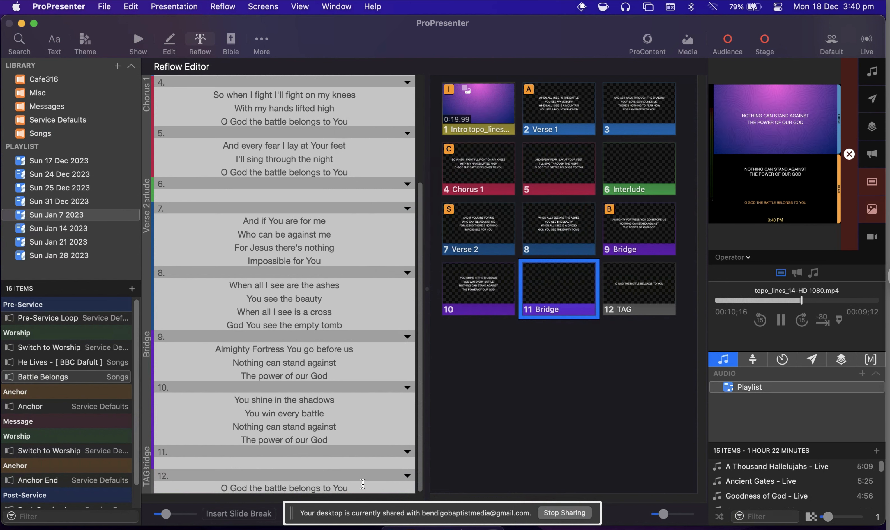
Insert a blank slide after the final TAG slide, assign it to the Ending group, and return to the Show view.
{"action": "left_click", "coordinate": [254, 517]}
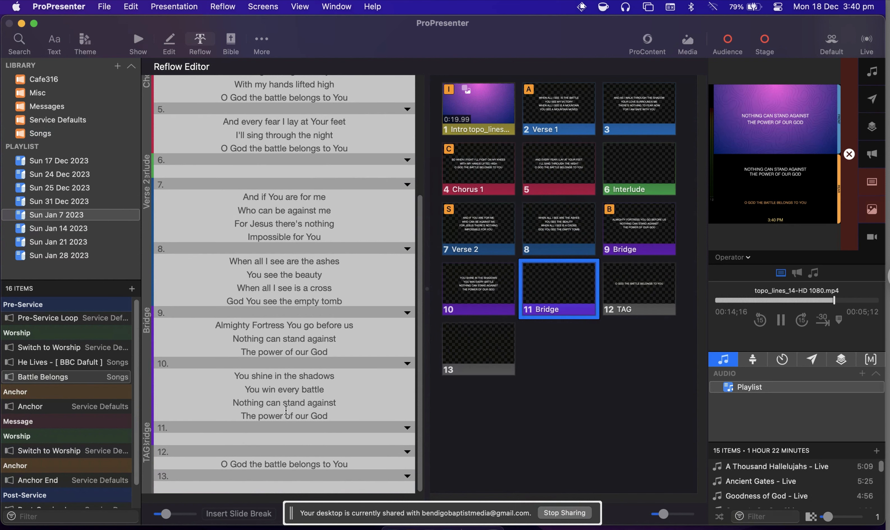
{"action": "left_click", "coordinate": [406, 476]}
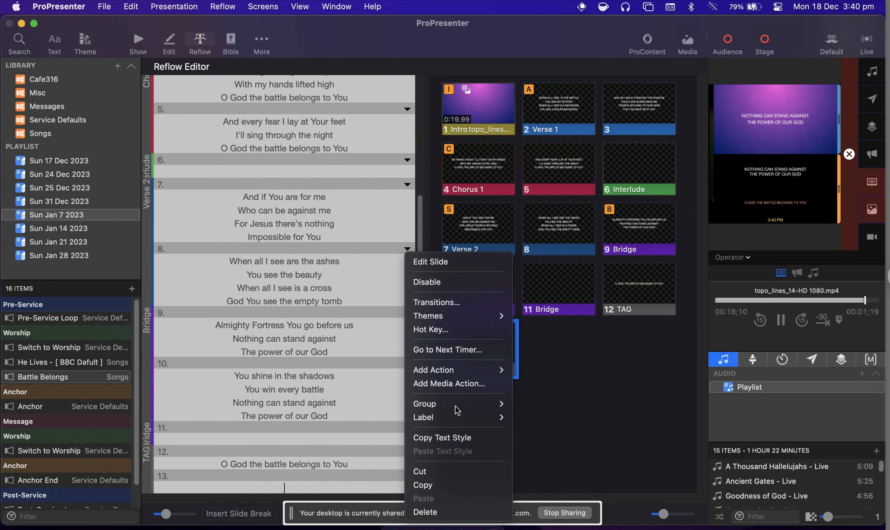
{"action": "mouse_move", "coordinate": [458, 409]}
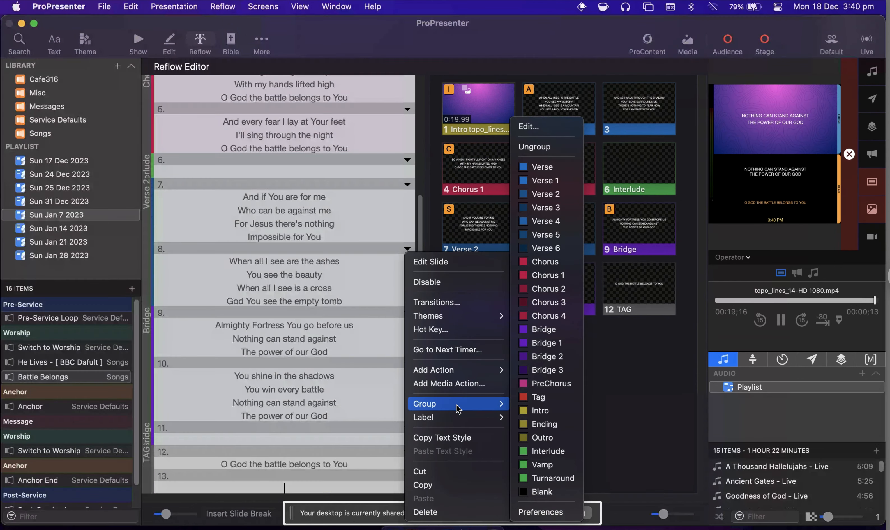
{"action": "left_click", "coordinate": [543, 424]}
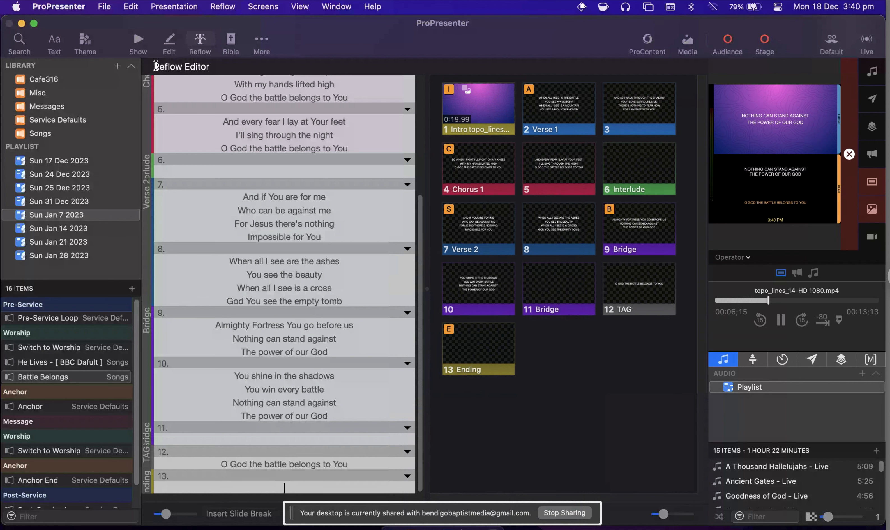
{"action": "left_click", "coordinate": [138, 40]}
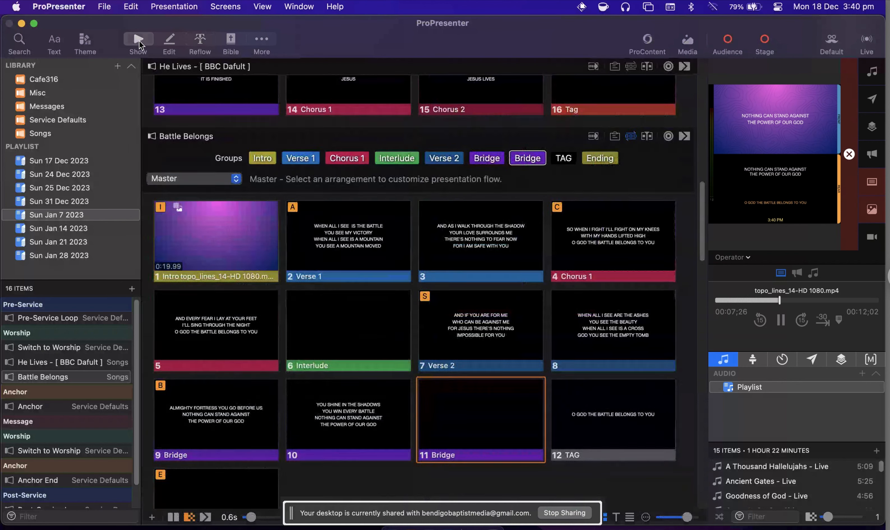
Present the Intro and first Verse 1 slide of Battle Belongs, followed by the first Anchor slide, to compare the screen previews.
{"action": "left_click", "coordinate": [228, 236]}
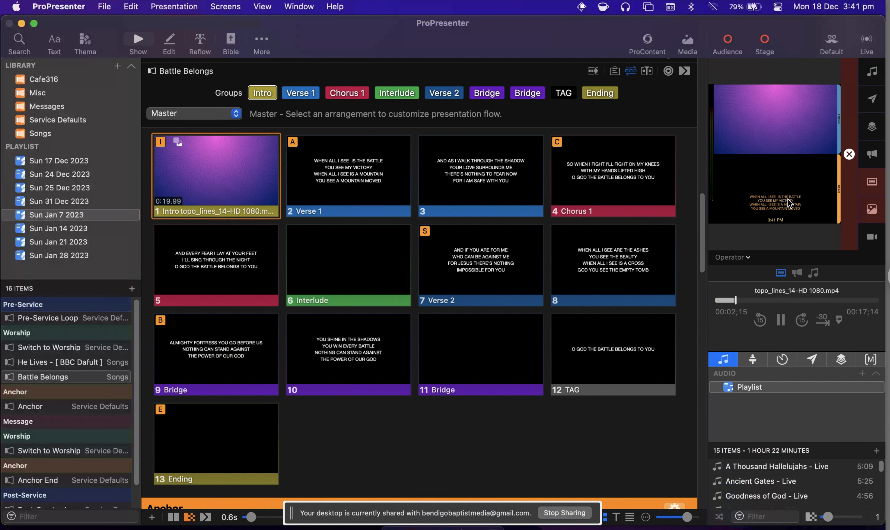
{"action": "left_click", "coordinate": [368, 178]}
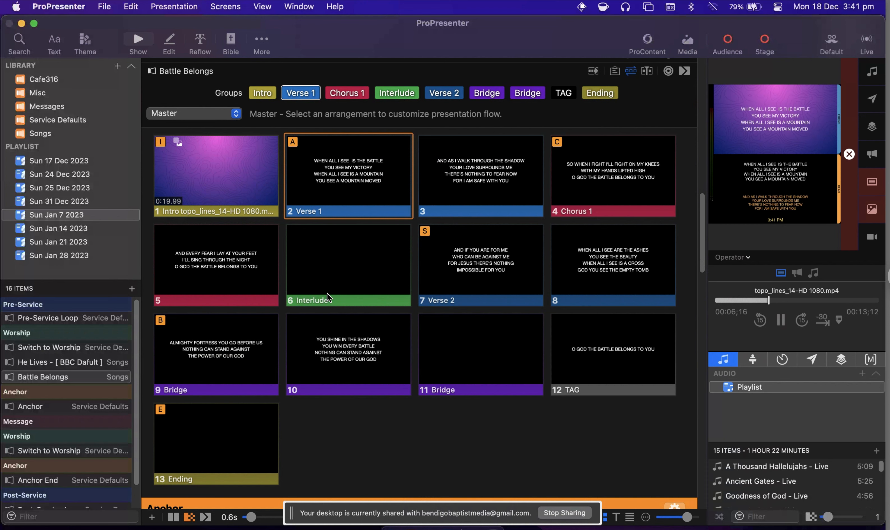
{"action": "scroll", "coordinate": [326, 293], "scroll_direction": "up", "scroll_amount": 5}
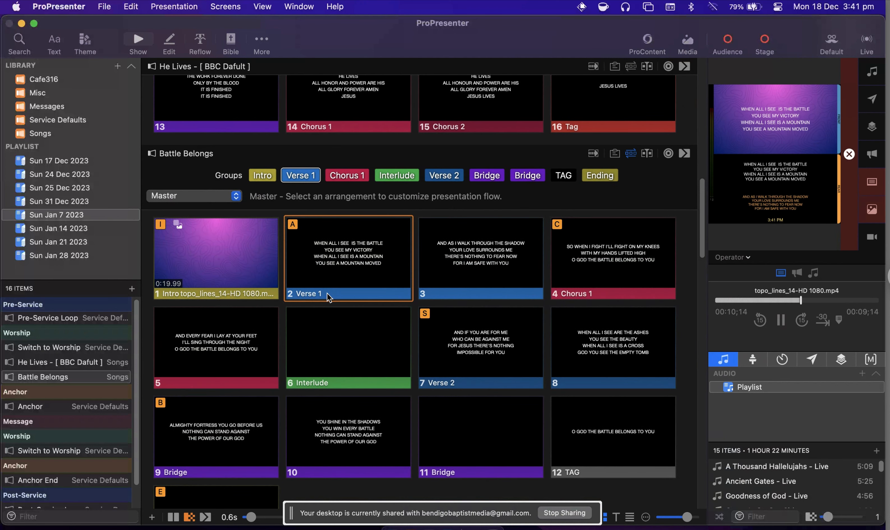
{"action": "scroll", "coordinate": [327, 293], "scroll_direction": "down", "scroll_amount": 8}
{"action": "scroll", "coordinate": [327, 293], "scroll_direction": "down", "scroll_amount": 4}
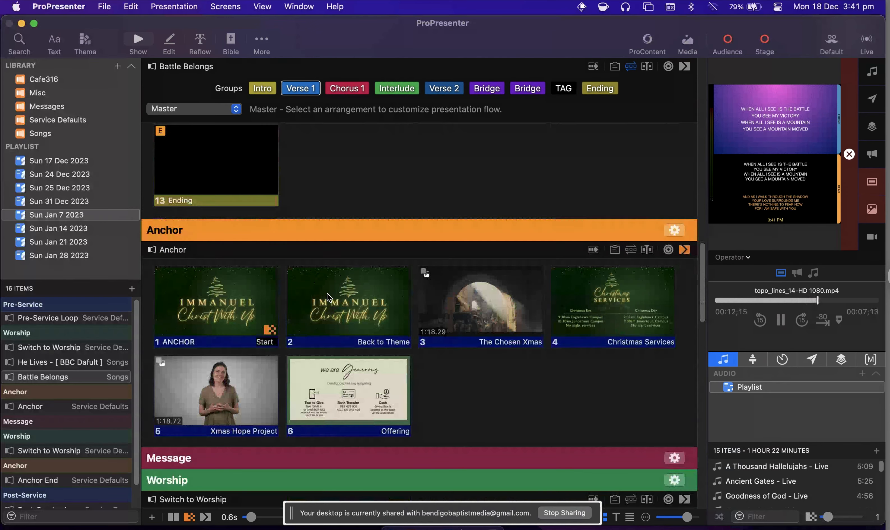
{"action": "left_click", "coordinate": [216, 272]}
{"action": "left_click", "coordinate": [215, 272]}
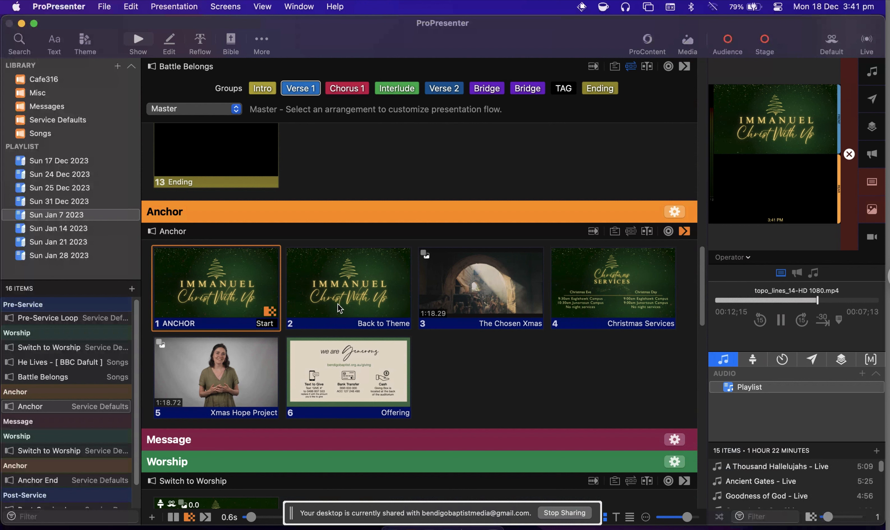
Switch the Rear Projector stage screen from song words to the Front Preview layout.
{"action": "left_click", "coordinate": [226, 7]}
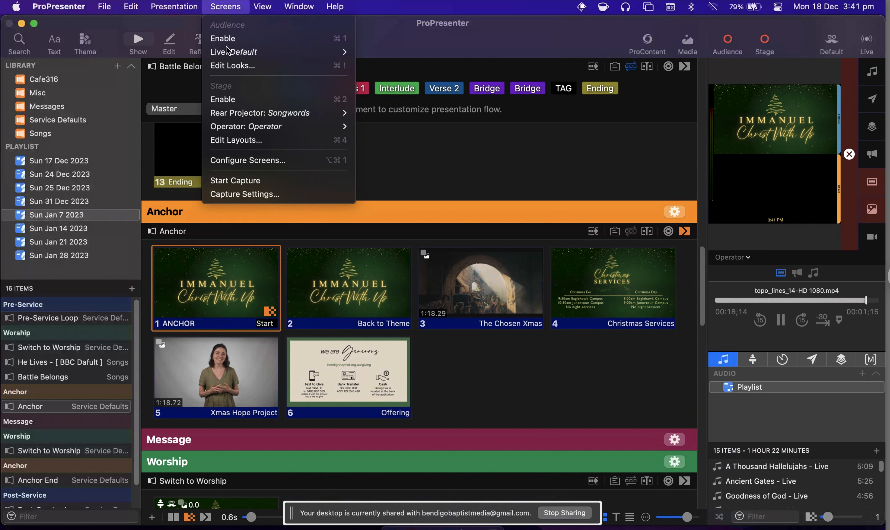
{"action": "mouse_move", "coordinate": [234, 116]}
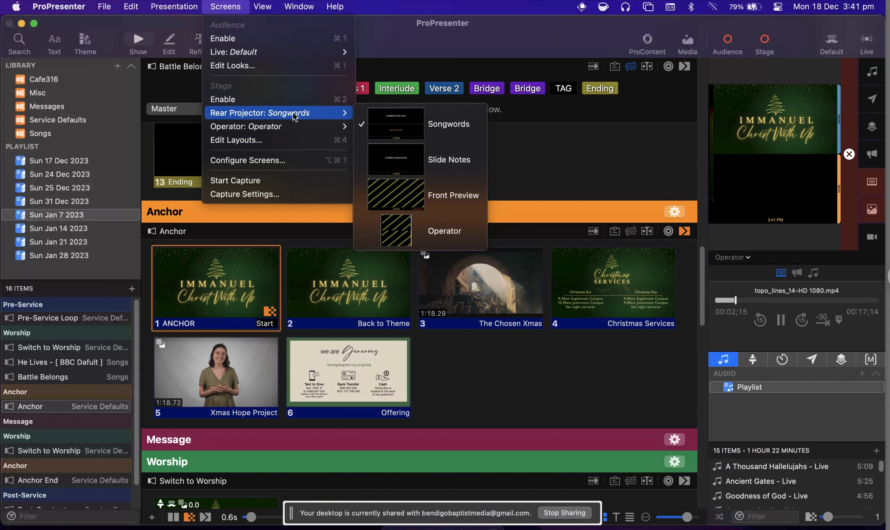
{"action": "left_click", "coordinate": [404, 195]}
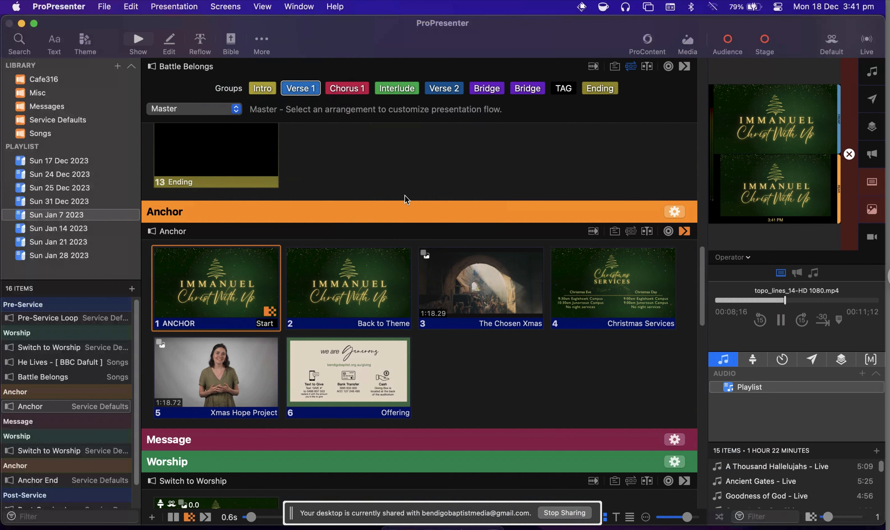
Present Anchor slides 2 to 6, from Back to Theme through Offering, to check them on the stage preview.
{"action": "left_click", "coordinate": [374, 284]}
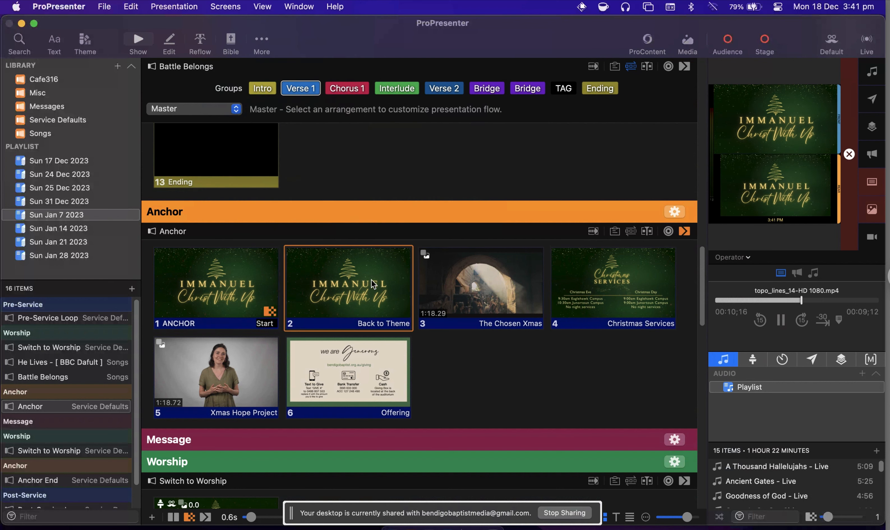
{"action": "left_click", "coordinate": [474, 298]}
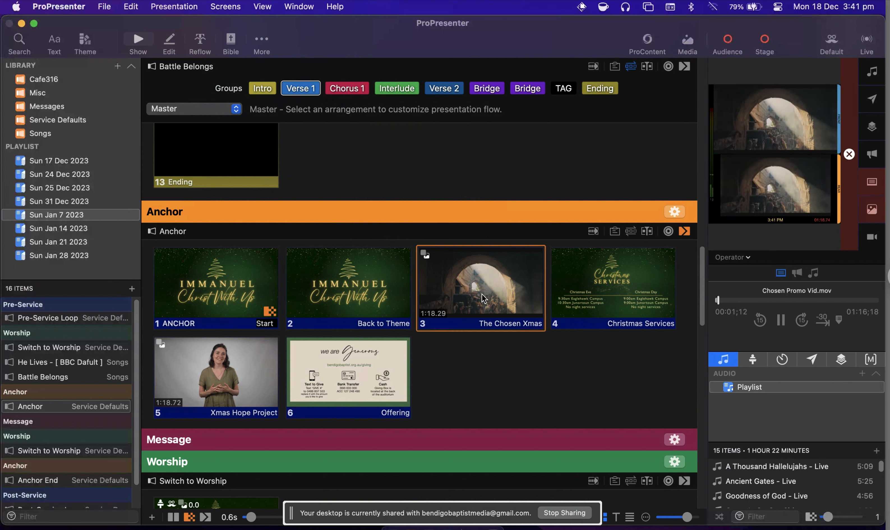
{"action": "left_click", "coordinate": [618, 291]}
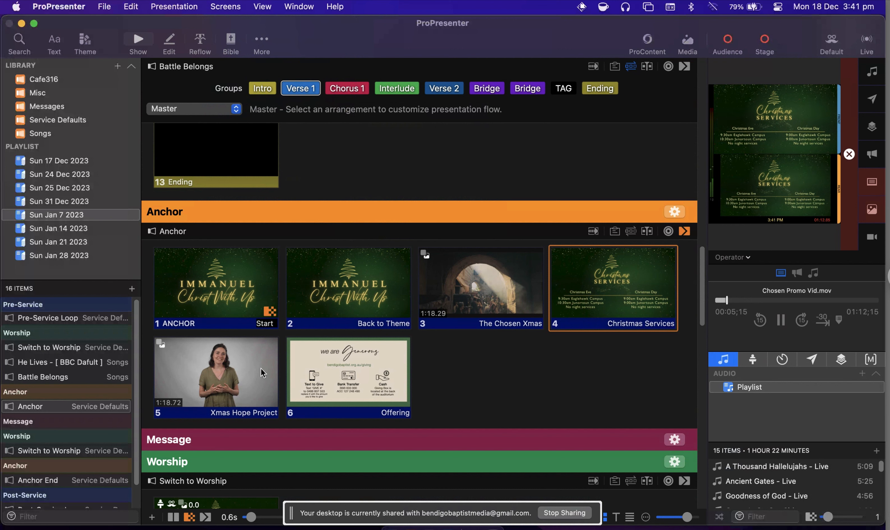
{"action": "left_click", "coordinate": [240, 372]}
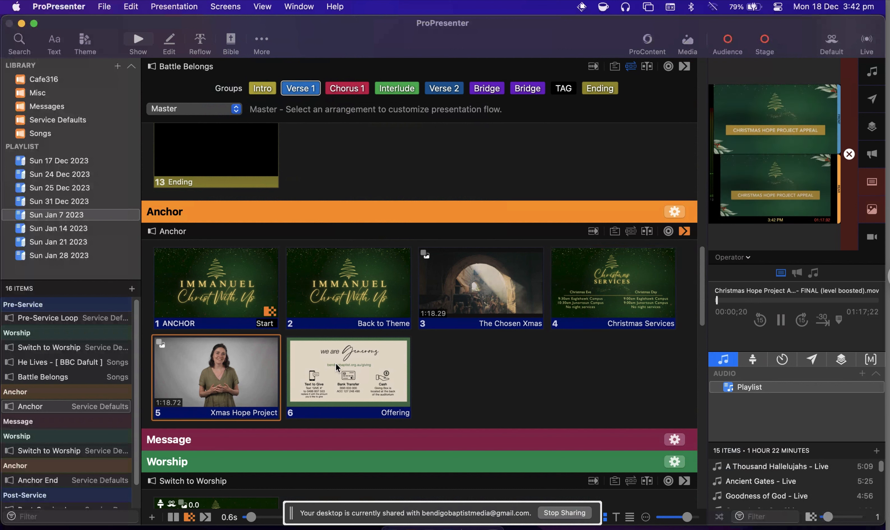
{"action": "left_click", "coordinate": [335, 357]}
Present the Switch to Worship slide in the second Worship section and go back to Battle Belongs in the playlist.
{"action": "scroll", "coordinate": [321, 292], "scroll_direction": "down", "scroll_amount": 3}
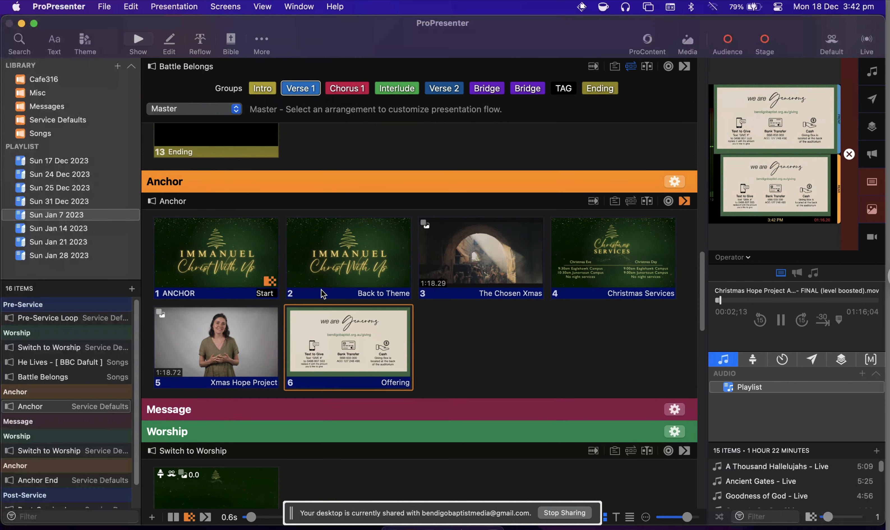
{"action": "scroll", "coordinate": [322, 292], "scroll_direction": "down", "scroll_amount": 10}
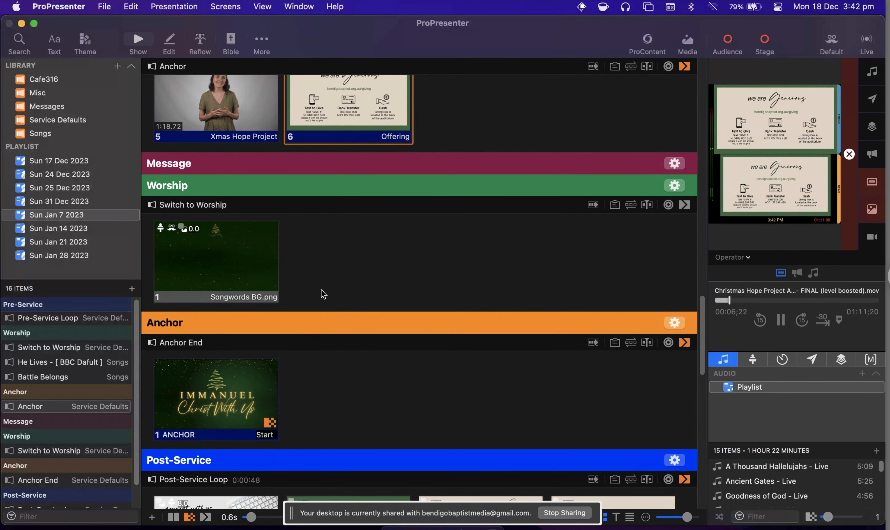
{"action": "scroll", "coordinate": [323, 294], "scroll_direction": "up", "scroll_amount": 15}
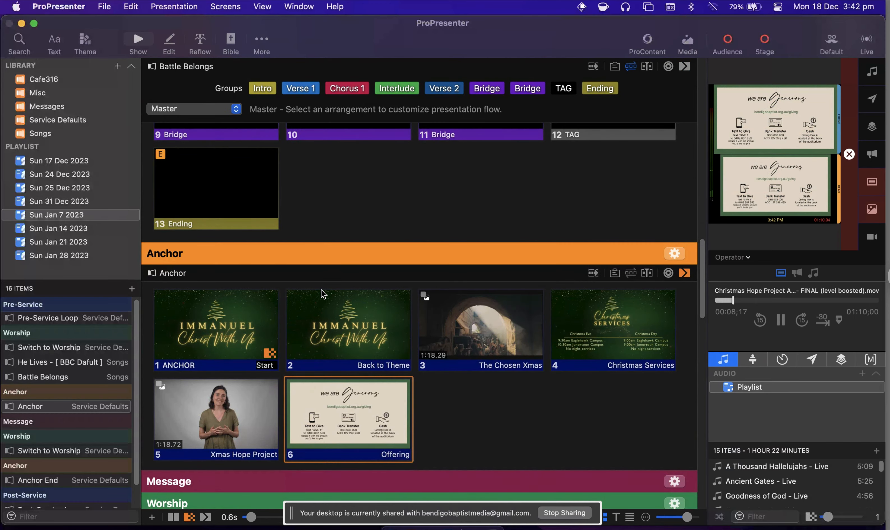
{"action": "scroll", "coordinate": [322, 294], "scroll_direction": "down", "scroll_amount": 8}
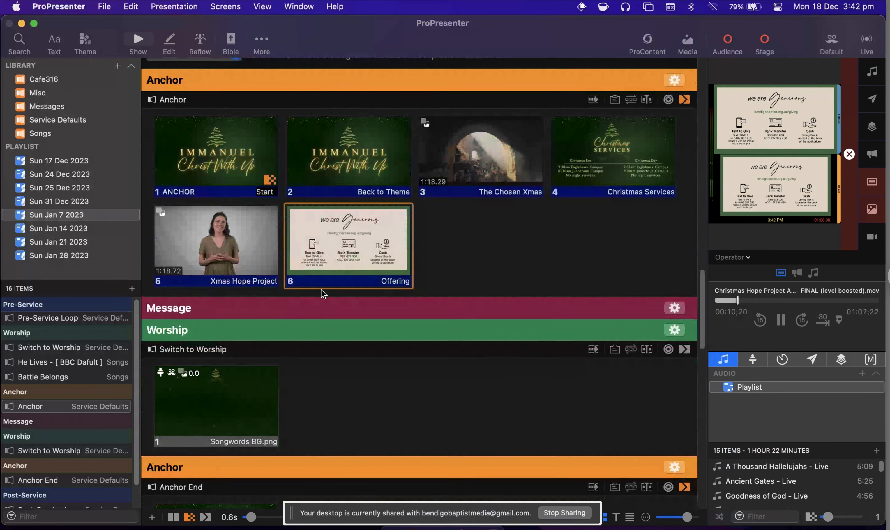
{"action": "scroll", "coordinate": [322, 293], "scroll_direction": "down", "scroll_amount": 2}
{"action": "left_click", "coordinate": [227, 364]}
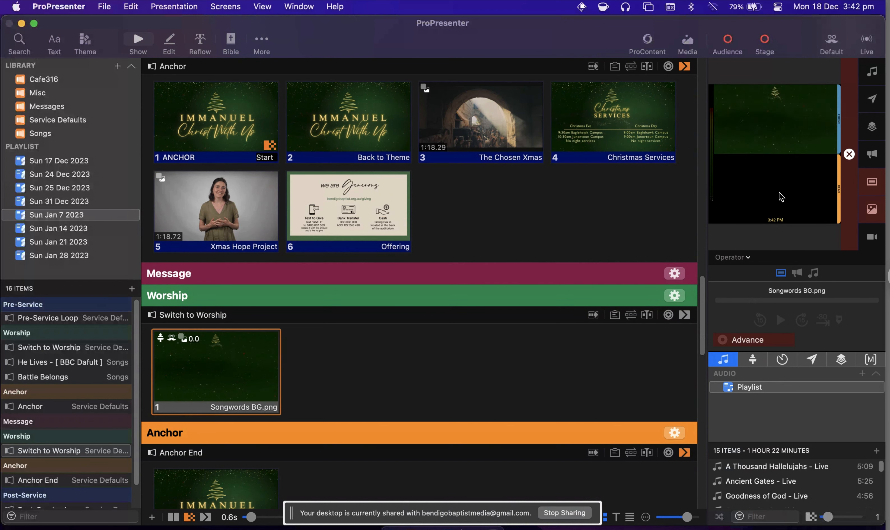
{"action": "scroll", "coordinate": [317, 269], "scroll_direction": "up", "scroll_amount": 8}
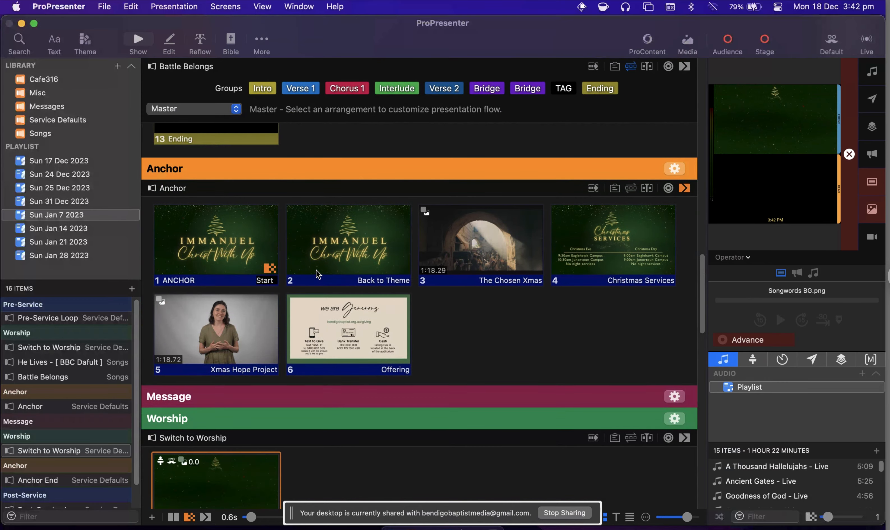
{"action": "scroll", "coordinate": [316, 271], "scroll_direction": "up", "scroll_amount": 15}
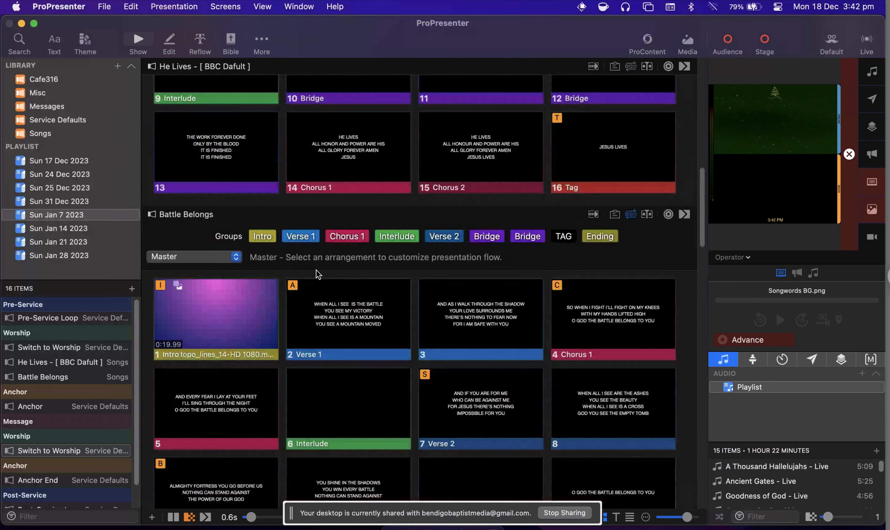
Present the Intro and first Verse 1 slide of Battle Belongs again, followed by slide 1 of Anchor.
{"action": "scroll", "coordinate": [316, 270], "scroll_direction": "down", "scroll_amount": 1}
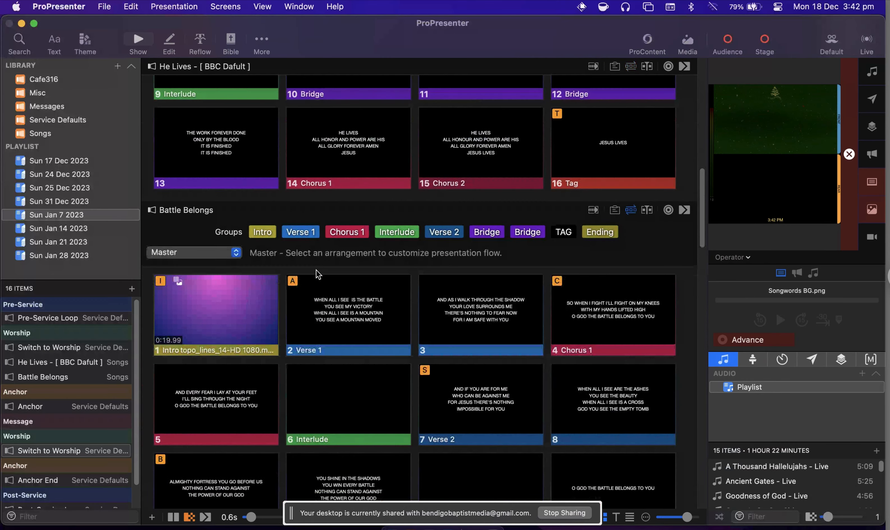
{"action": "left_click", "coordinate": [273, 302]}
{"action": "left_click", "coordinate": [352, 314]}
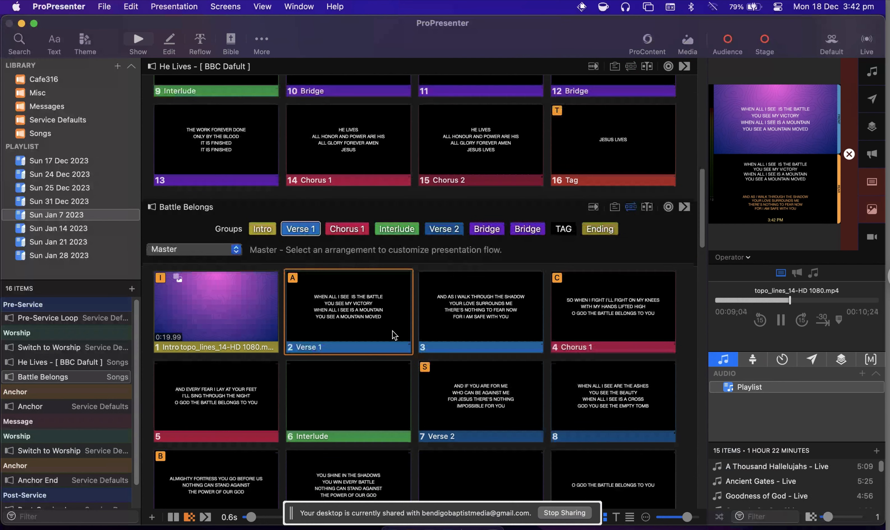
{"action": "scroll", "coordinate": [392, 331], "scroll_direction": "down", "scroll_amount": 2}
{"action": "scroll", "coordinate": [393, 330], "scroll_direction": "down", "scroll_amount": 15}
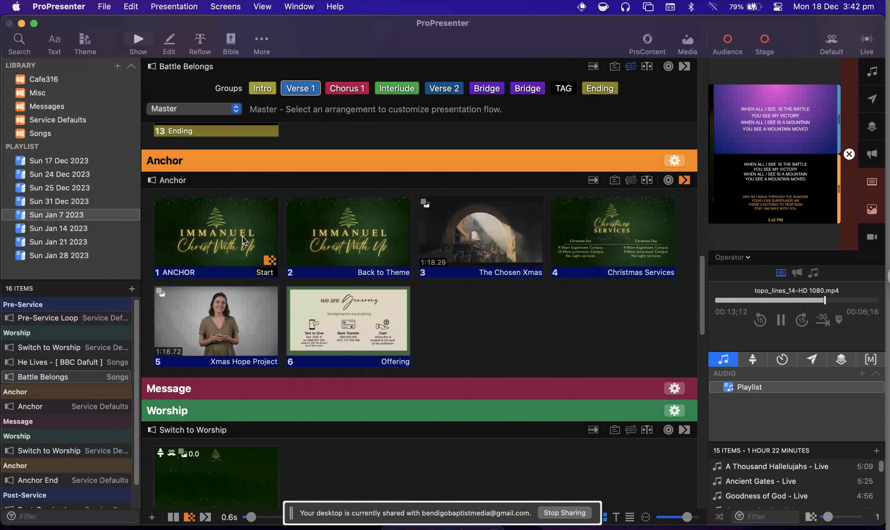
{"action": "left_click", "coordinate": [242, 240]}
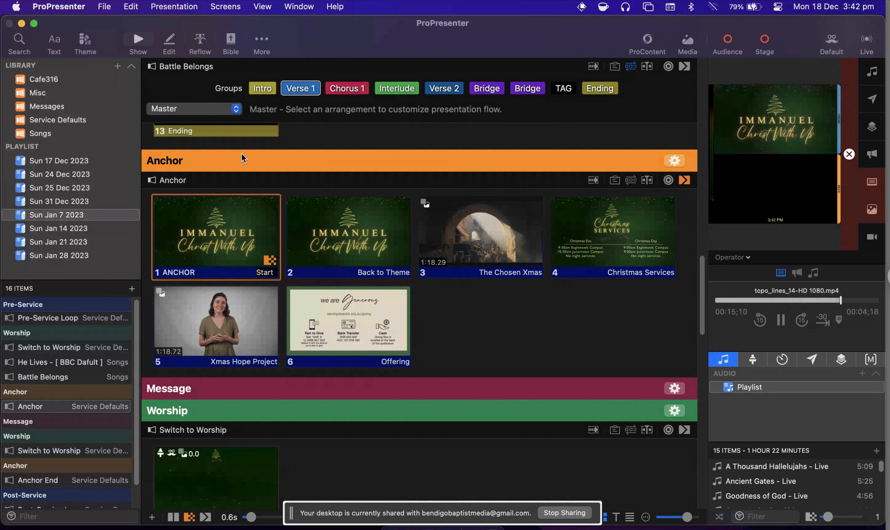
Switch the Rear Projector stage screen to the Front Preview layout to compare it, and return it to the Songwords layout.
{"action": "left_click", "coordinate": [226, 7]}
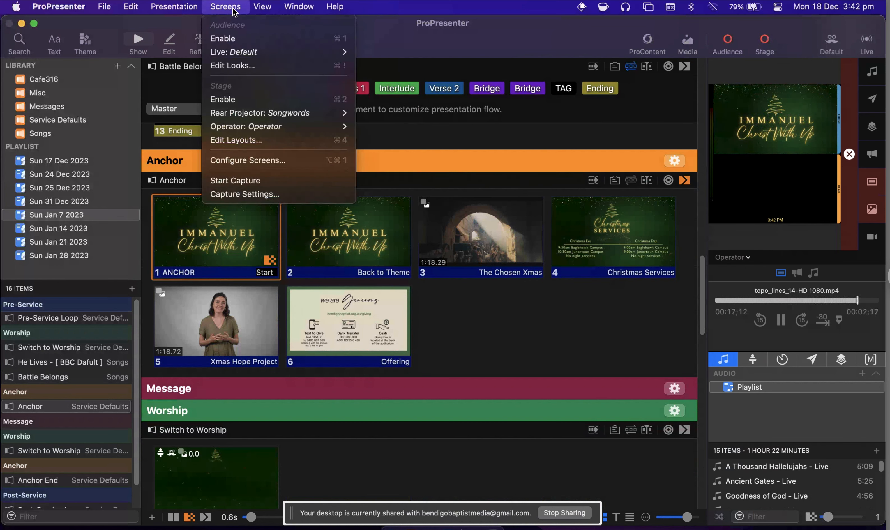
{"action": "mouse_move", "coordinate": [245, 112]}
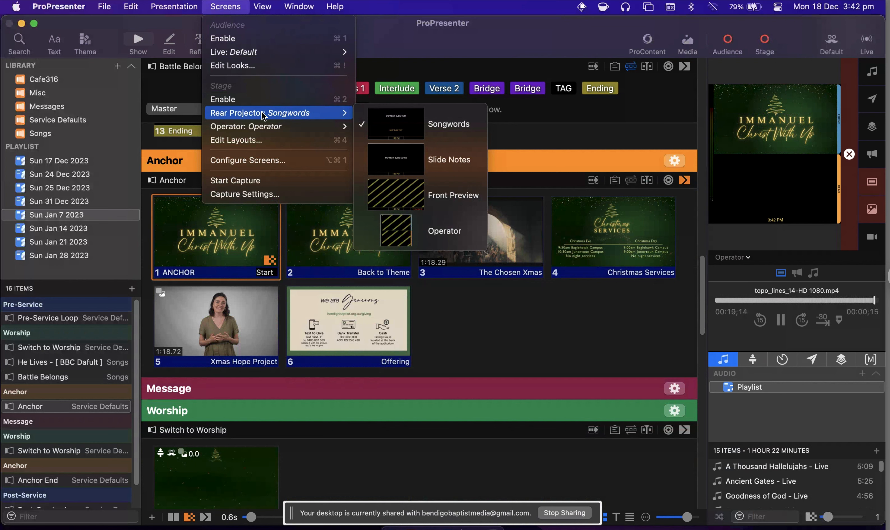
{"action": "left_click", "coordinate": [397, 195]}
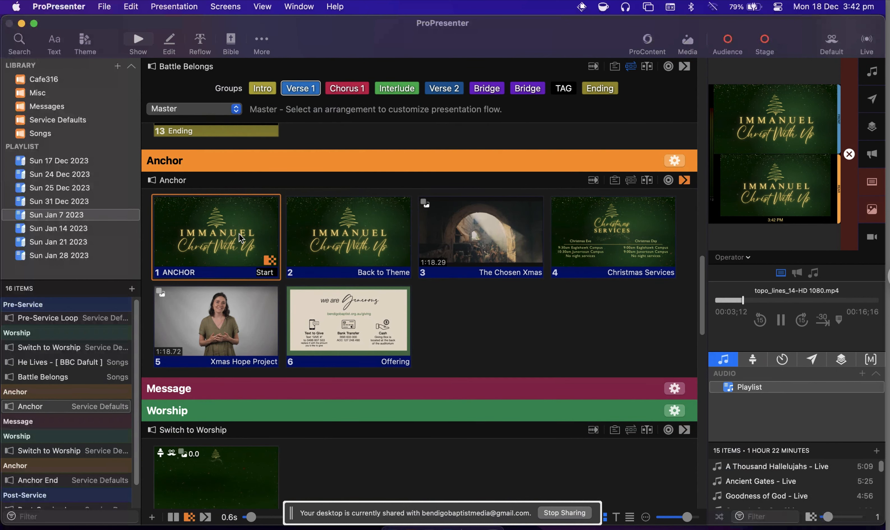
{"action": "left_click", "coordinate": [228, 7]}
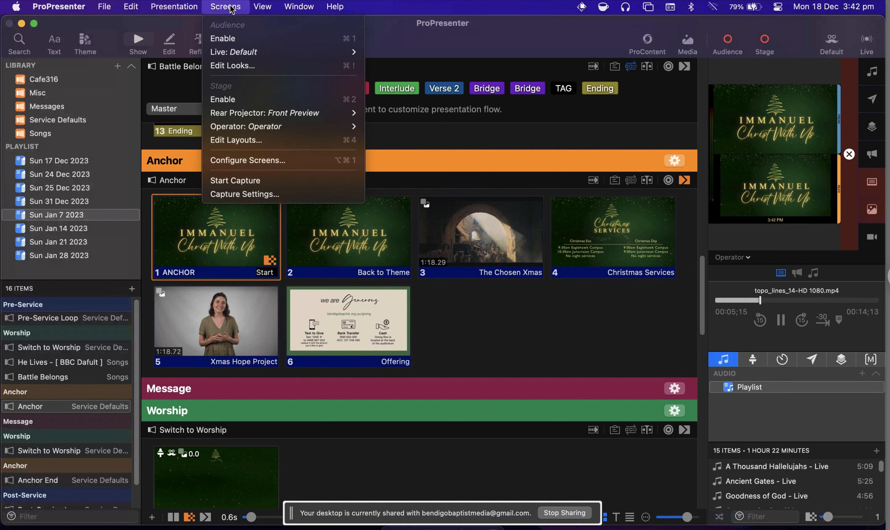
{"action": "mouse_move", "coordinate": [245, 113]}
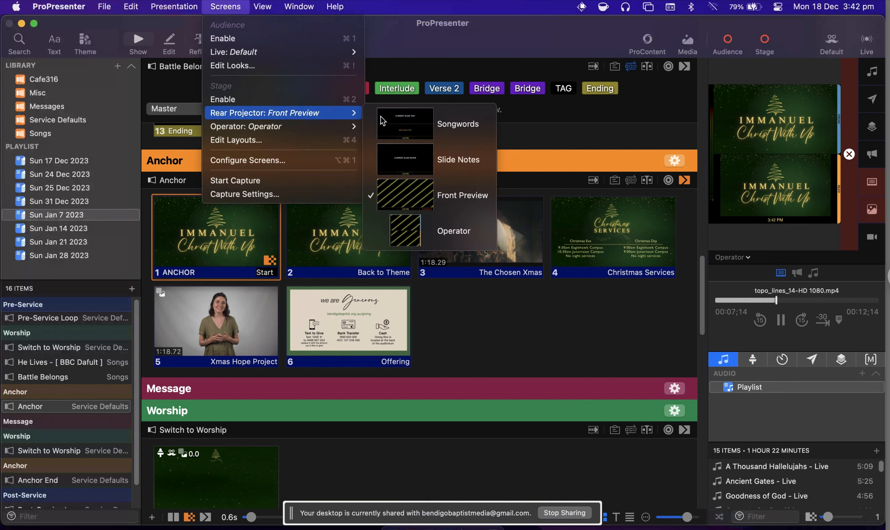
{"action": "left_click", "coordinate": [391, 120]}
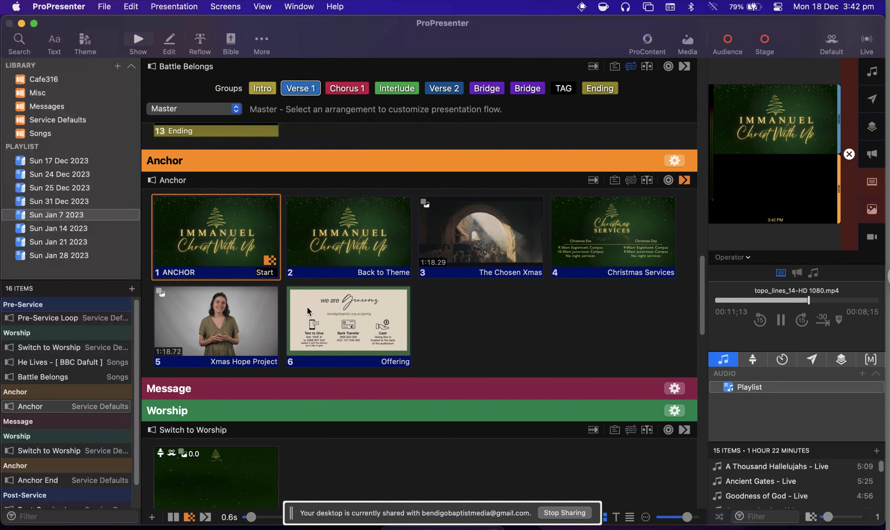
{"action": "scroll", "coordinate": [307, 306], "scroll_direction": "down", "scroll_amount": 4}
{"action": "scroll", "coordinate": [307, 307], "scroll_direction": "down", "scroll_amount": 9}
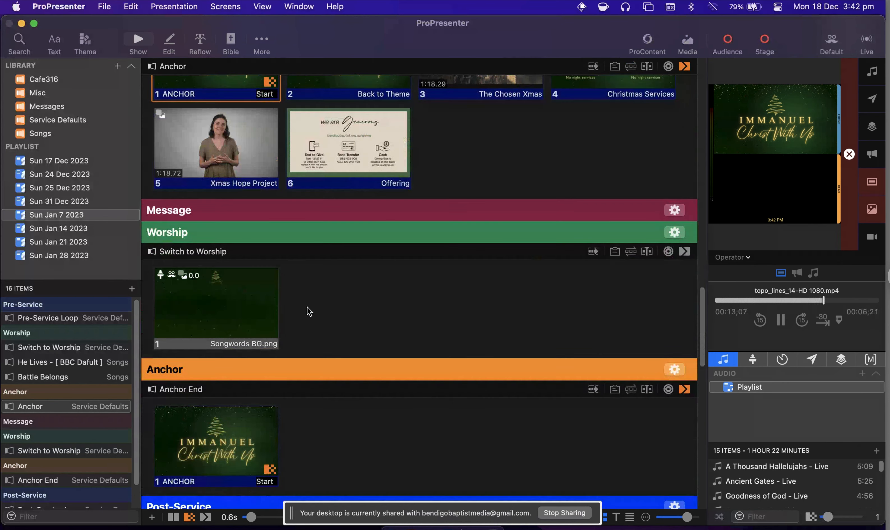
{"action": "scroll", "coordinate": [307, 307], "scroll_direction": "down", "scroll_amount": 8}
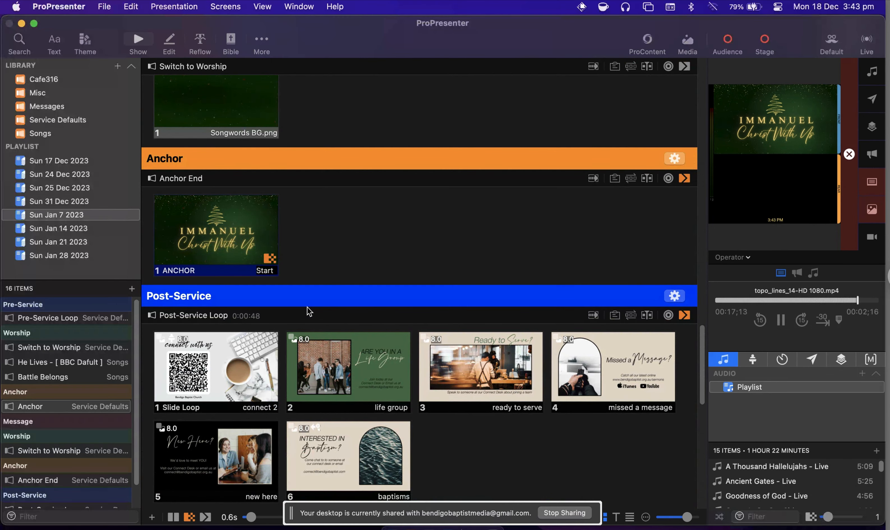
{"action": "scroll", "coordinate": [308, 307], "scroll_direction": "up", "scroll_amount": 3}
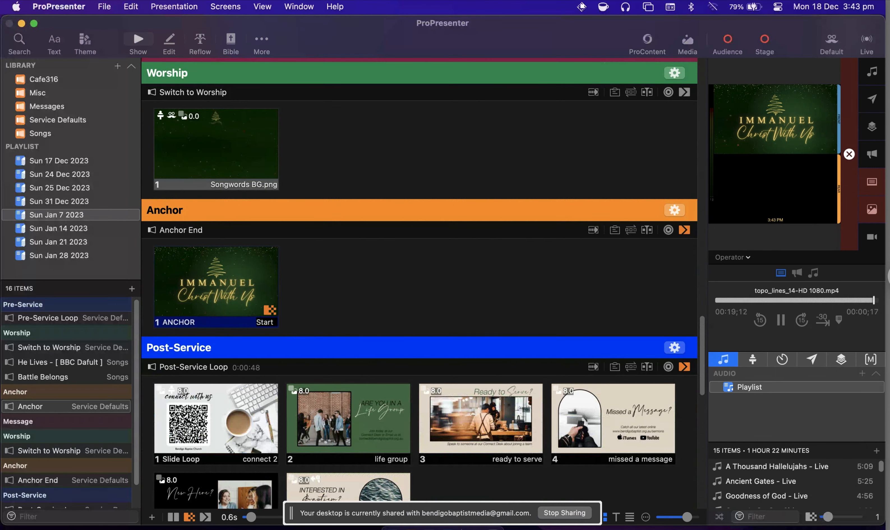